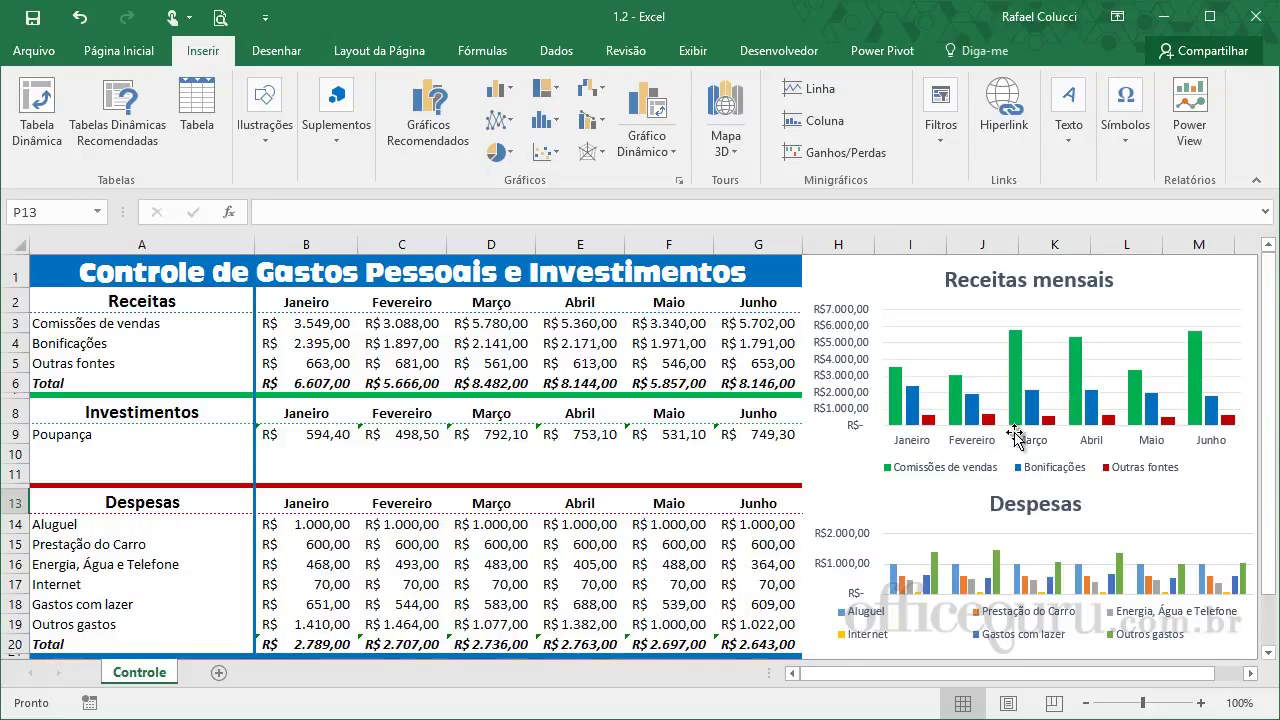
Examine the Receitas mensais and Despesas charts with their source ranges, and the available surface and radar chart types.
{"action": "mouse_move", "coordinate": [1033, 406]}
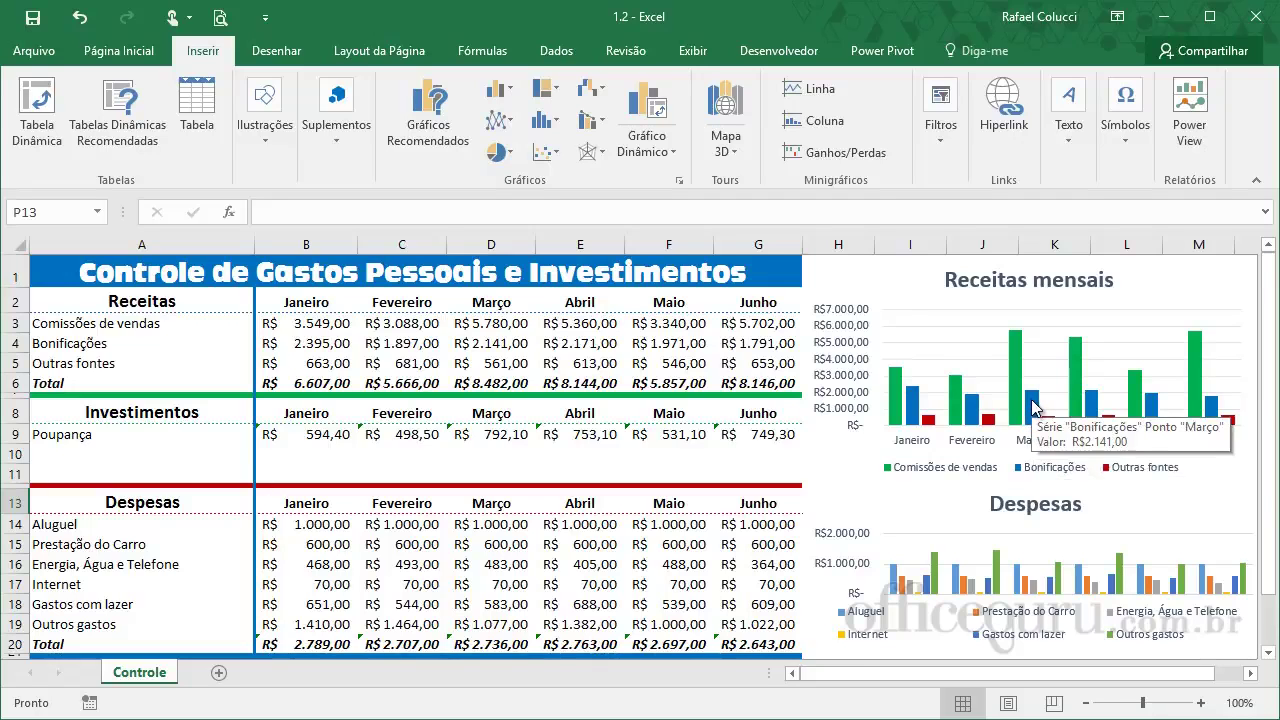
{"action": "mouse_move", "coordinate": [1046, 428]}
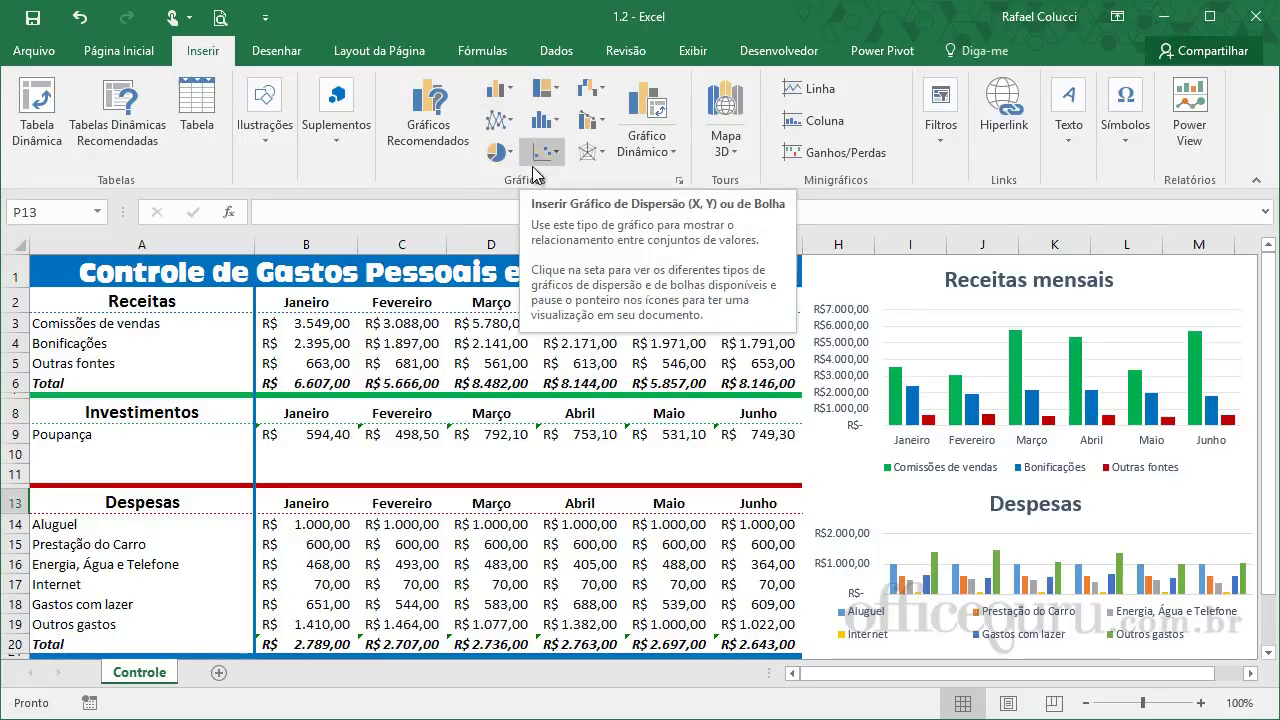
{"action": "left_click", "coordinate": [602, 154]}
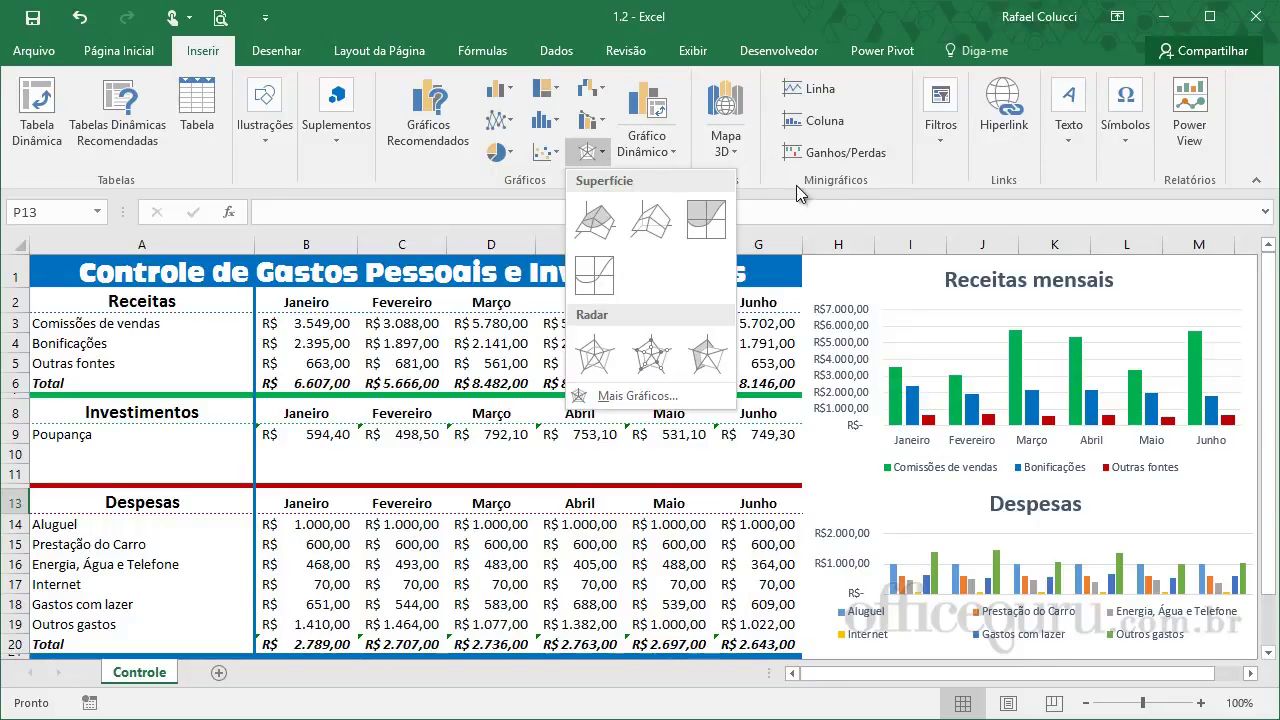
{"action": "left_click", "coordinate": [808, 207]}
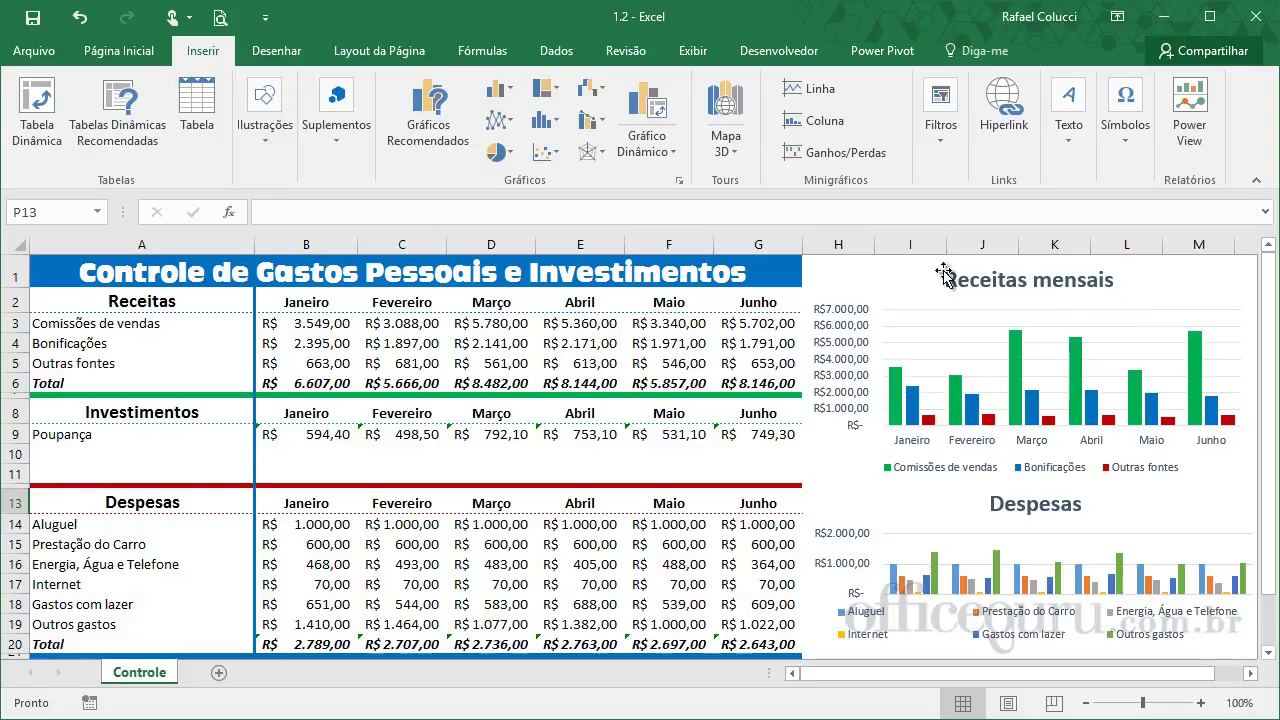
{"action": "left_click", "coordinate": [902, 277]}
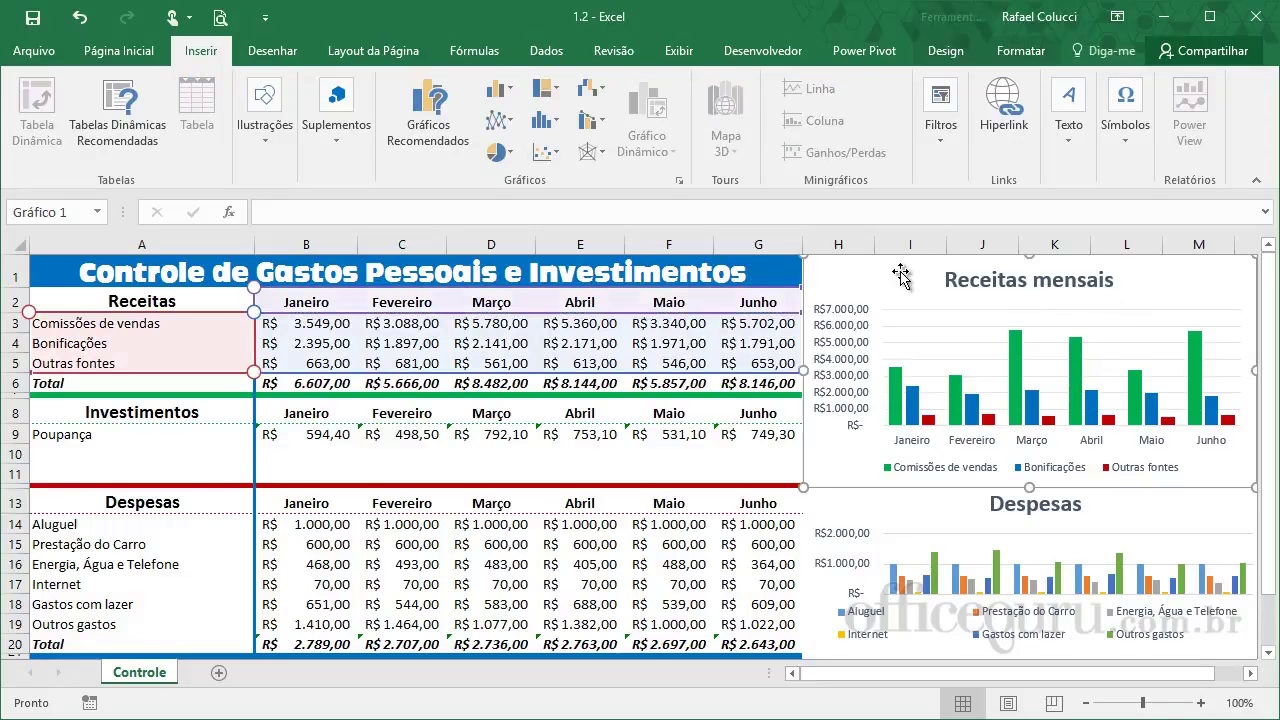
{"action": "left_click", "coordinate": [922, 522]}
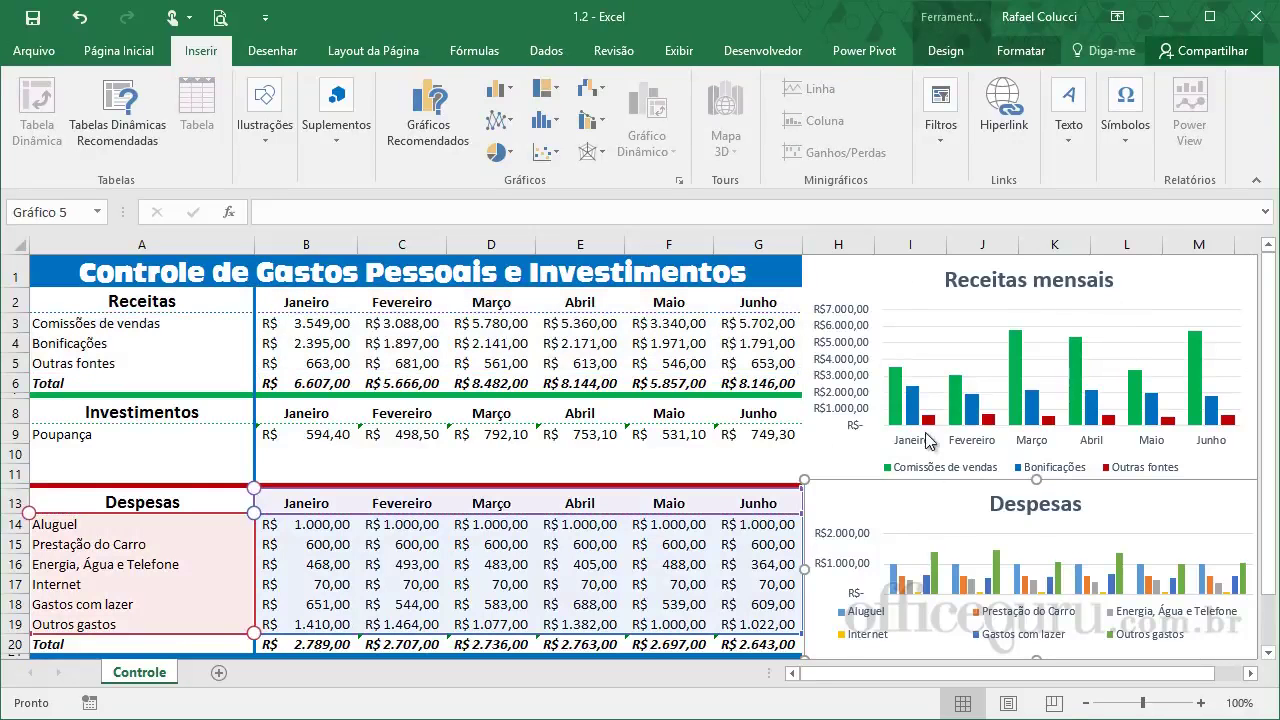
{"action": "left_click", "coordinate": [890, 287]}
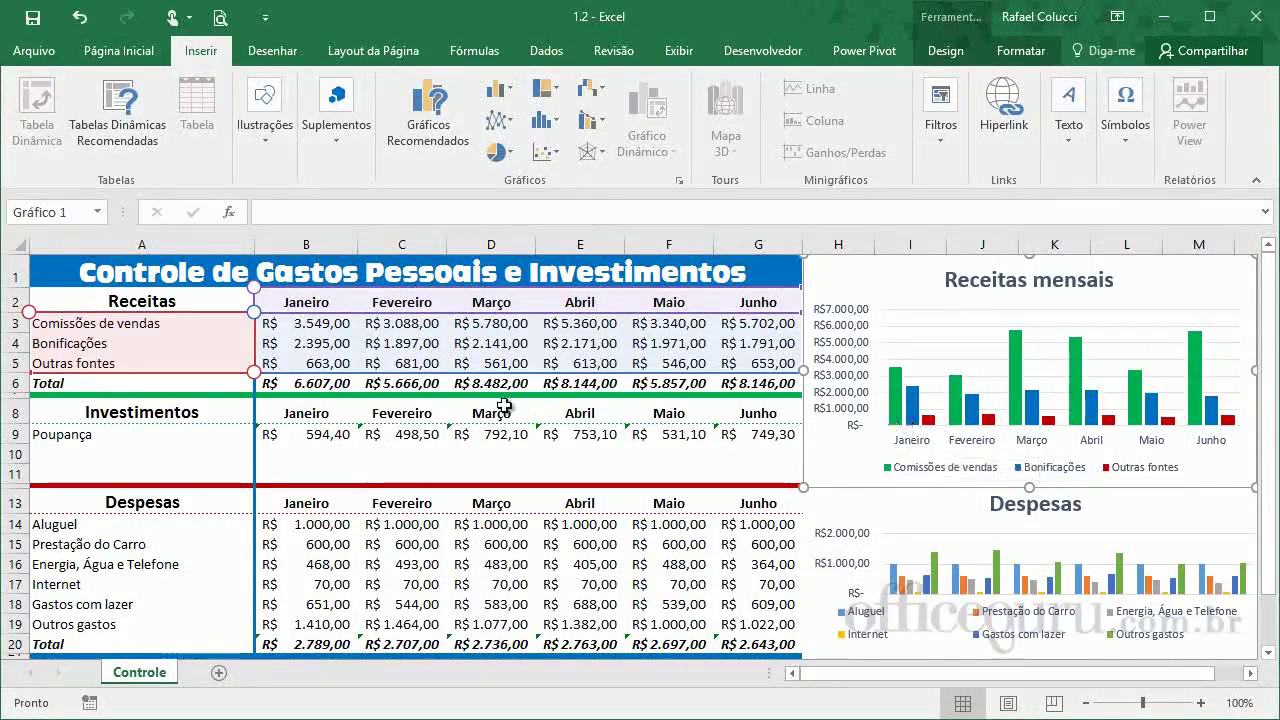
{"action": "key", "text": "Escape"}
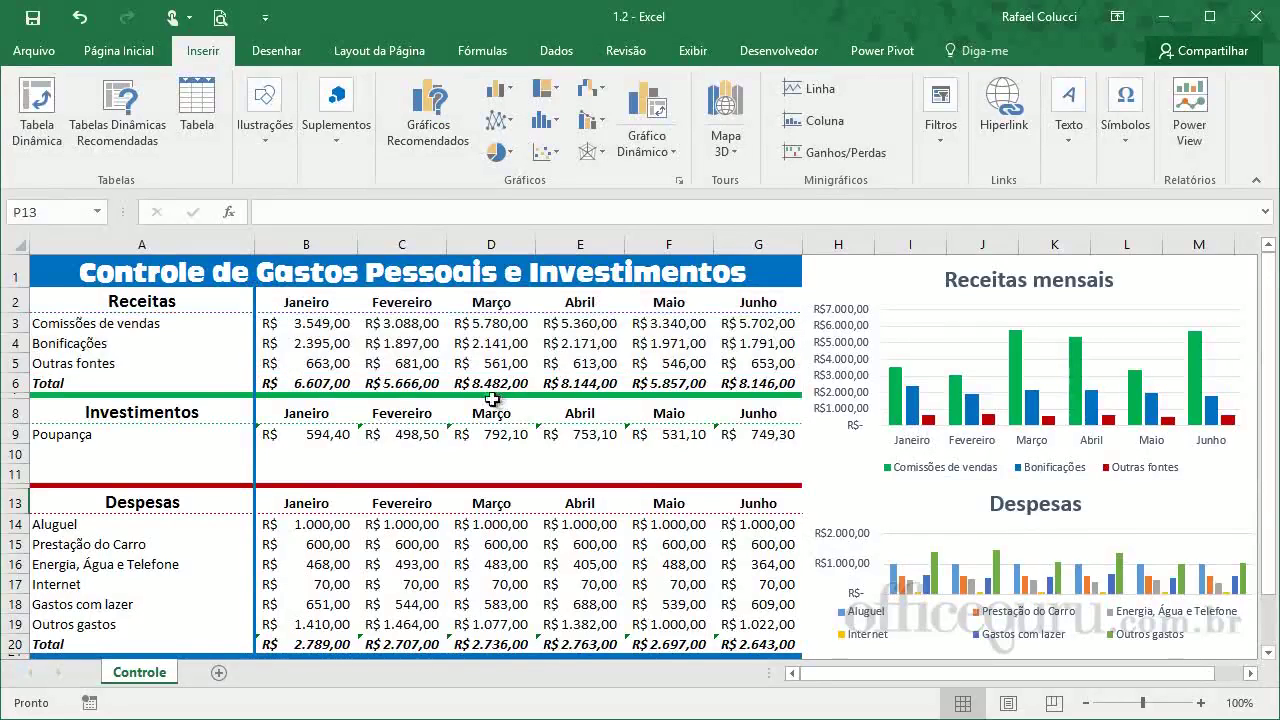
Insert a 2D clustered column chart from the Receitas data in A2:G5, leaving out the Total row.
{"action": "left_click", "coordinate": [165, 300]}
{"action": "left_click_drag", "start_coordinate": [165, 300], "coordinate": [750, 358]}
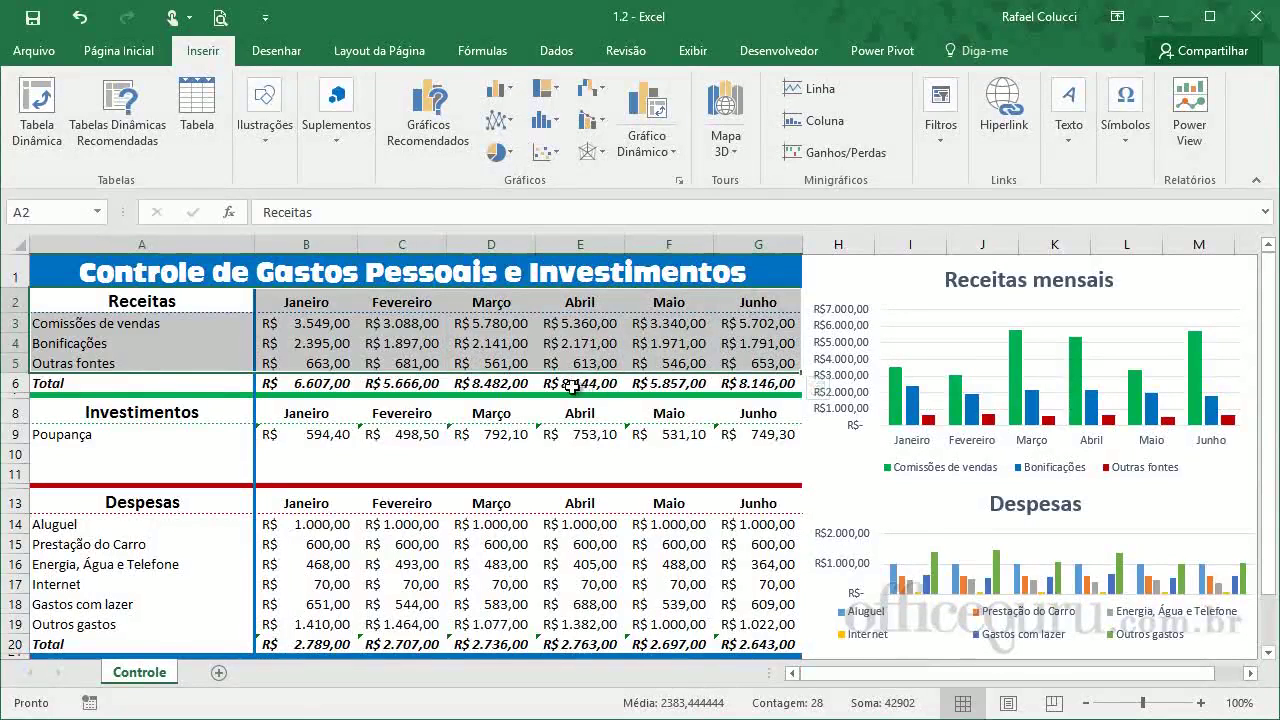
{"action": "left_click", "coordinate": [219, 301]}
{"action": "left_click_drag", "start_coordinate": [219, 301], "coordinate": [224, 353]}
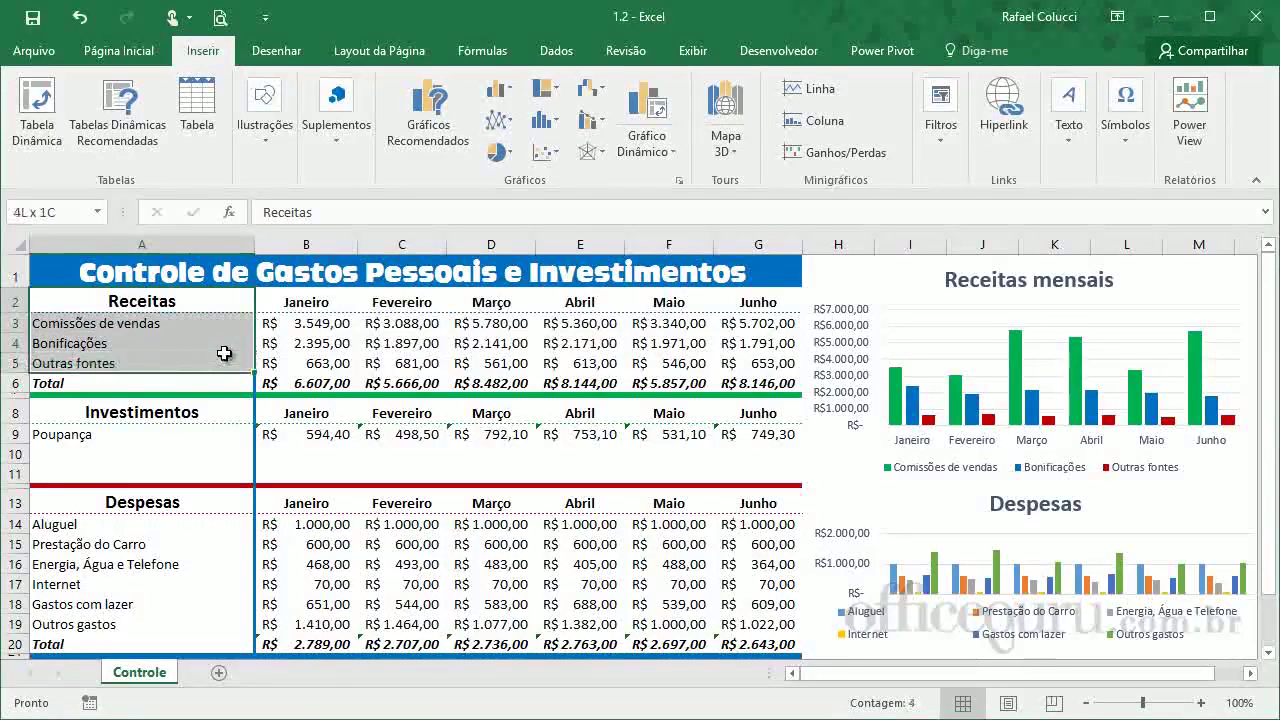
{"action": "left_click_drag", "start_coordinate": [224, 353], "coordinate": [737, 354]}
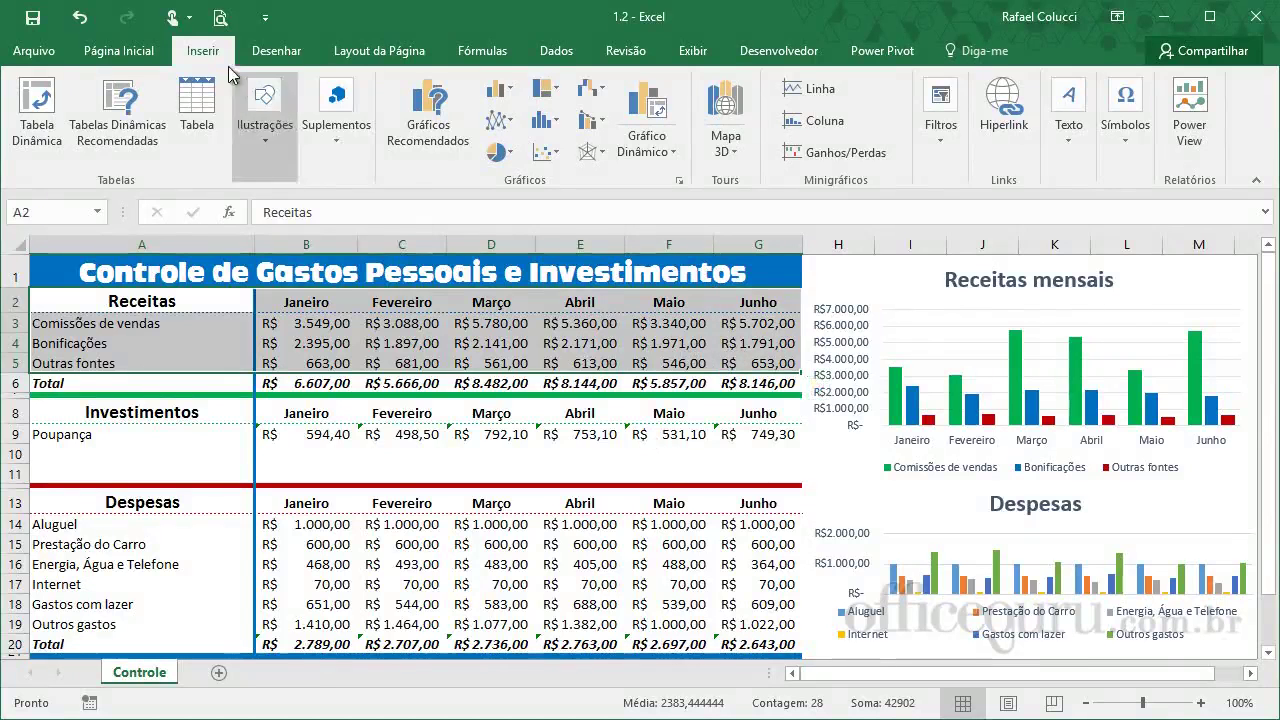
{"action": "left_click", "coordinate": [133, 55]}
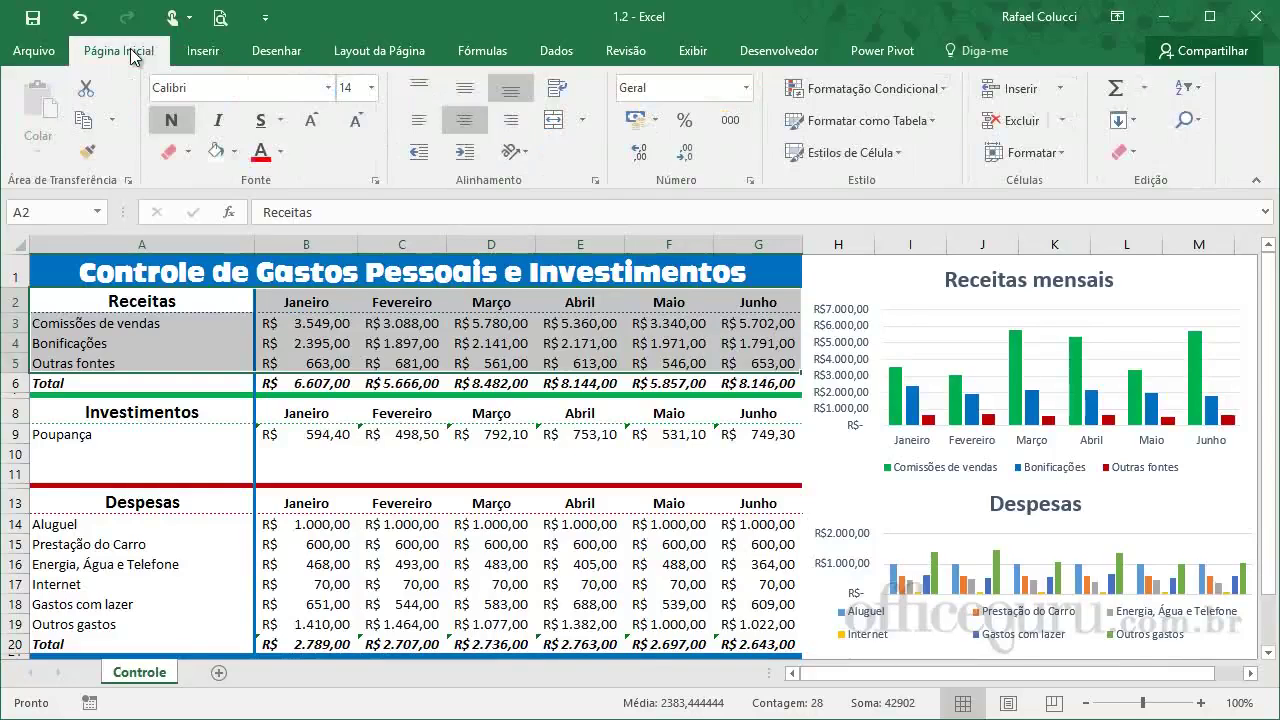
{"action": "left_click", "coordinate": [216, 60]}
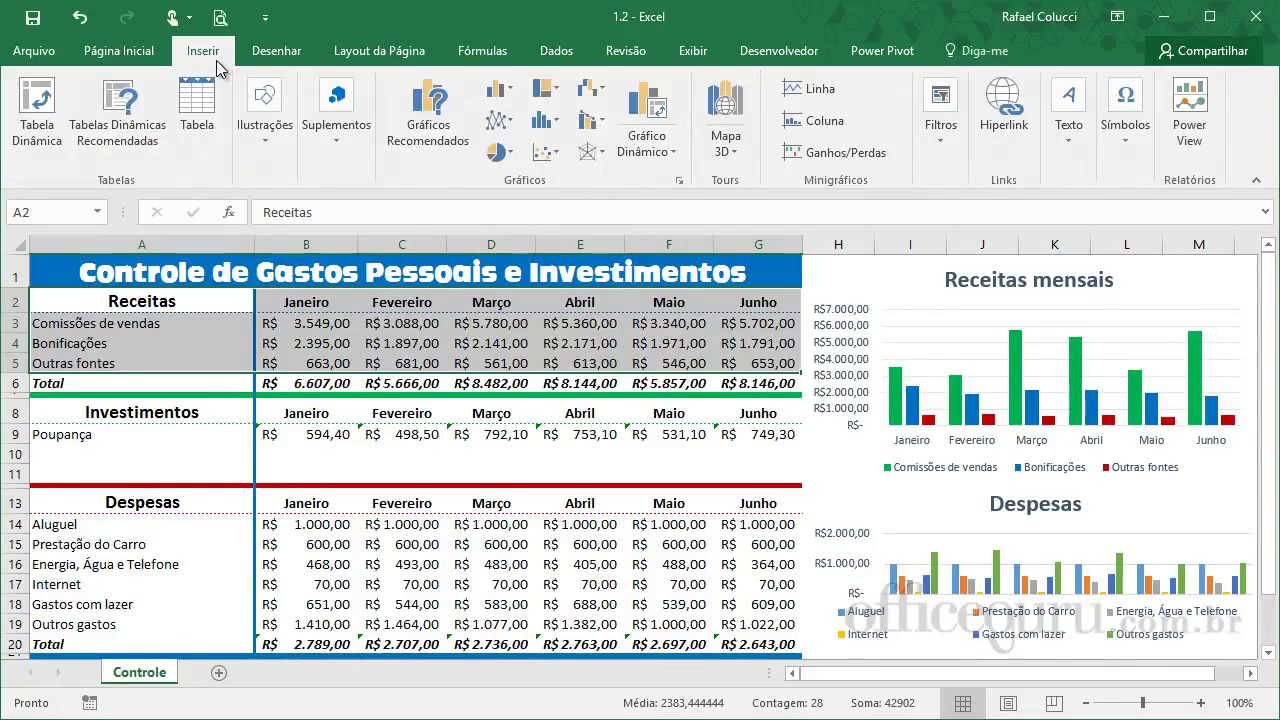
{"action": "left_click", "coordinate": [512, 91]}
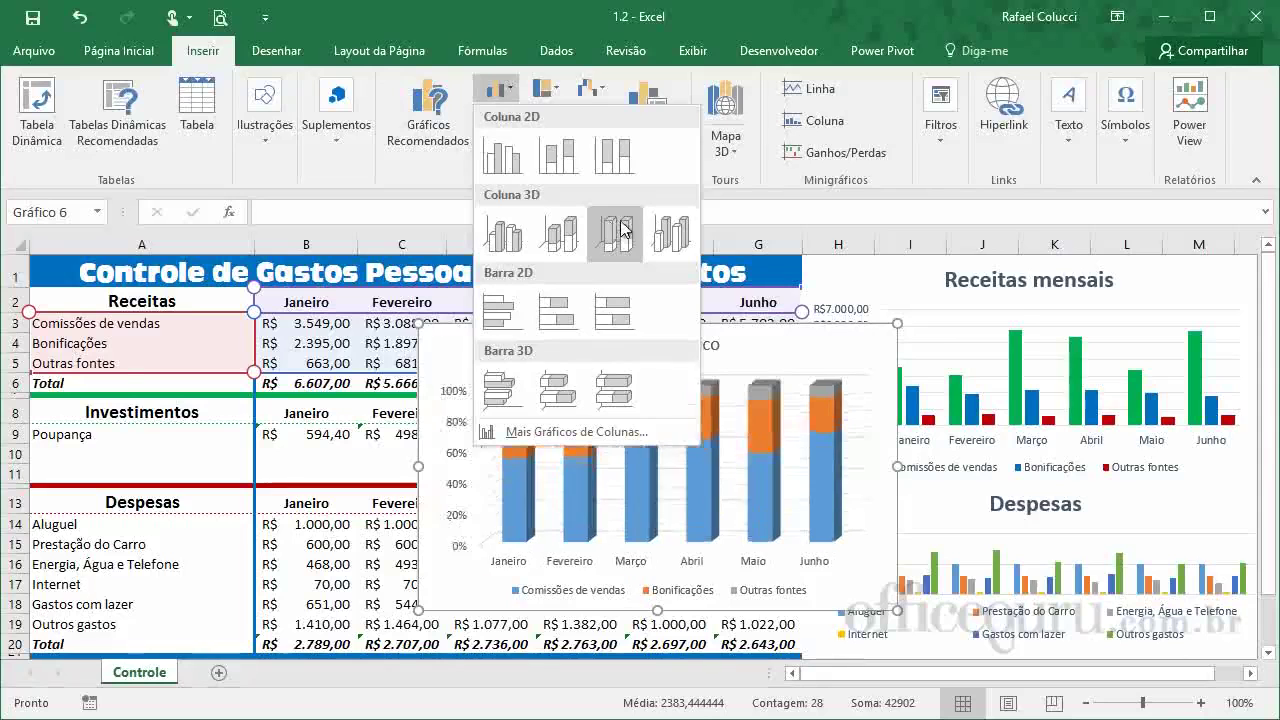
{"action": "left_click", "coordinate": [499, 168]}
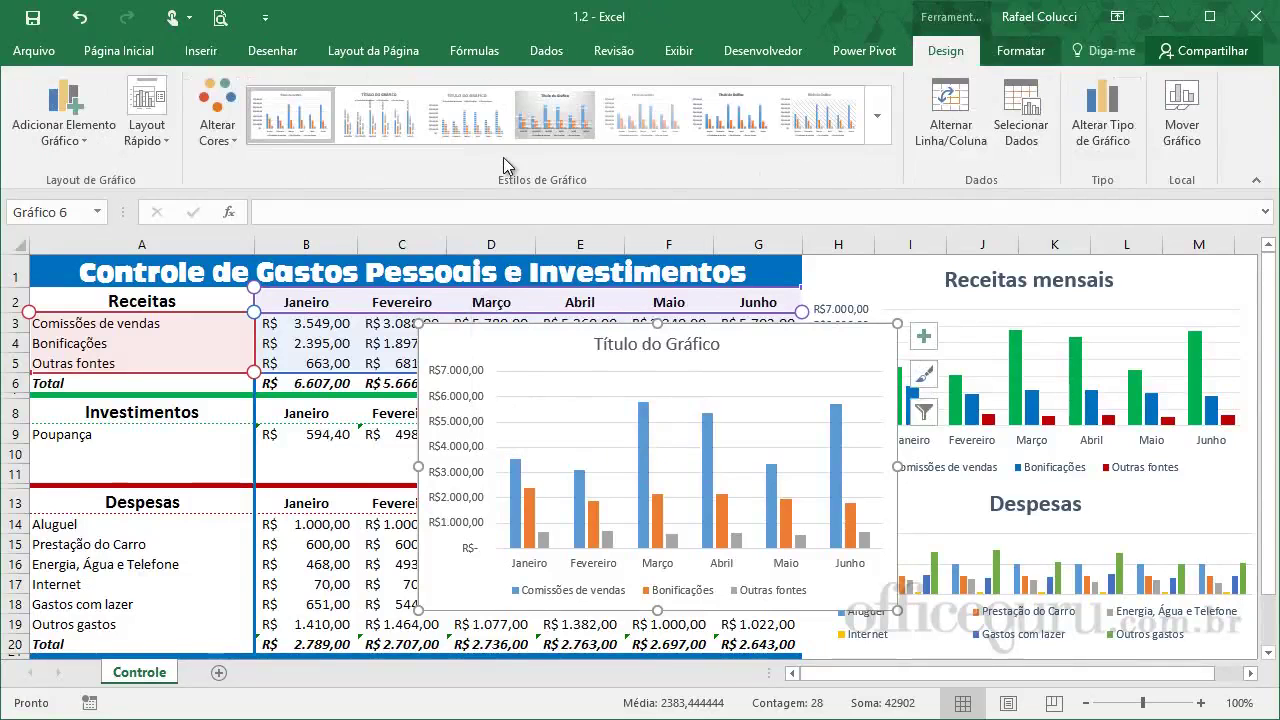
{"action": "key", "text": "Escape"}
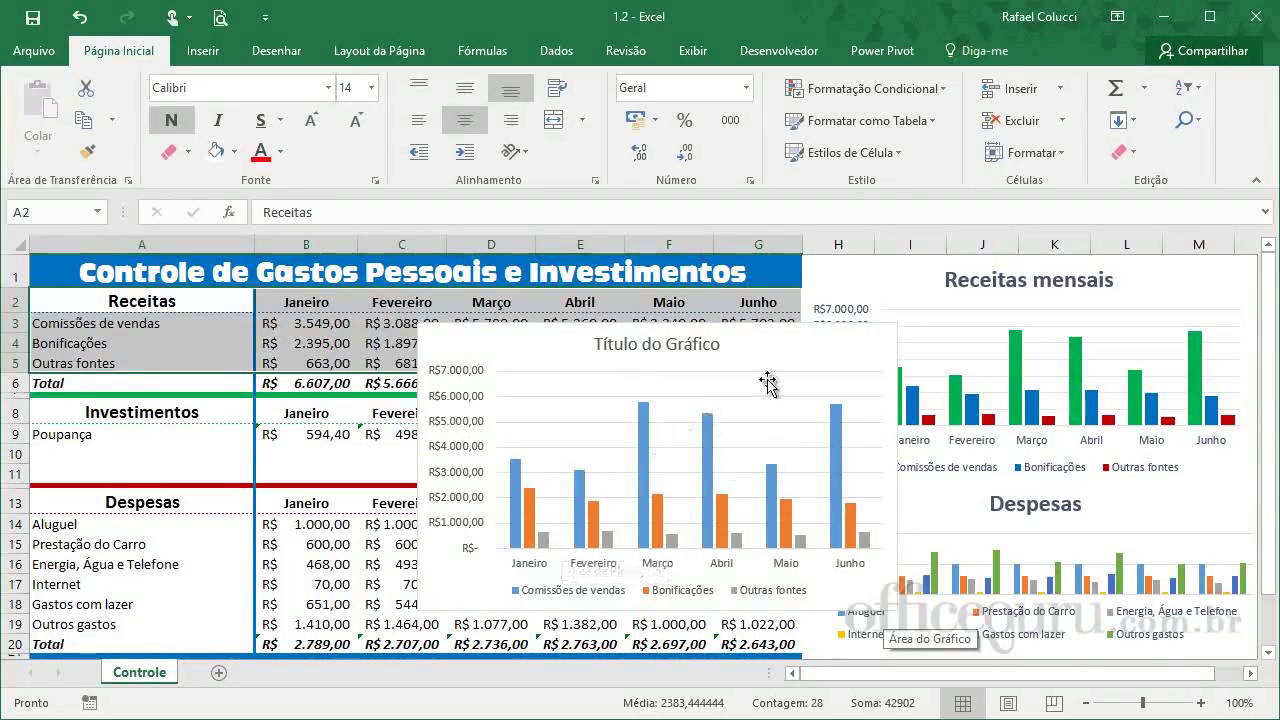
Move the newly inserted column chart to a new sheet of its own named Gráfico.
{"action": "left_click", "coordinate": [829, 351]}
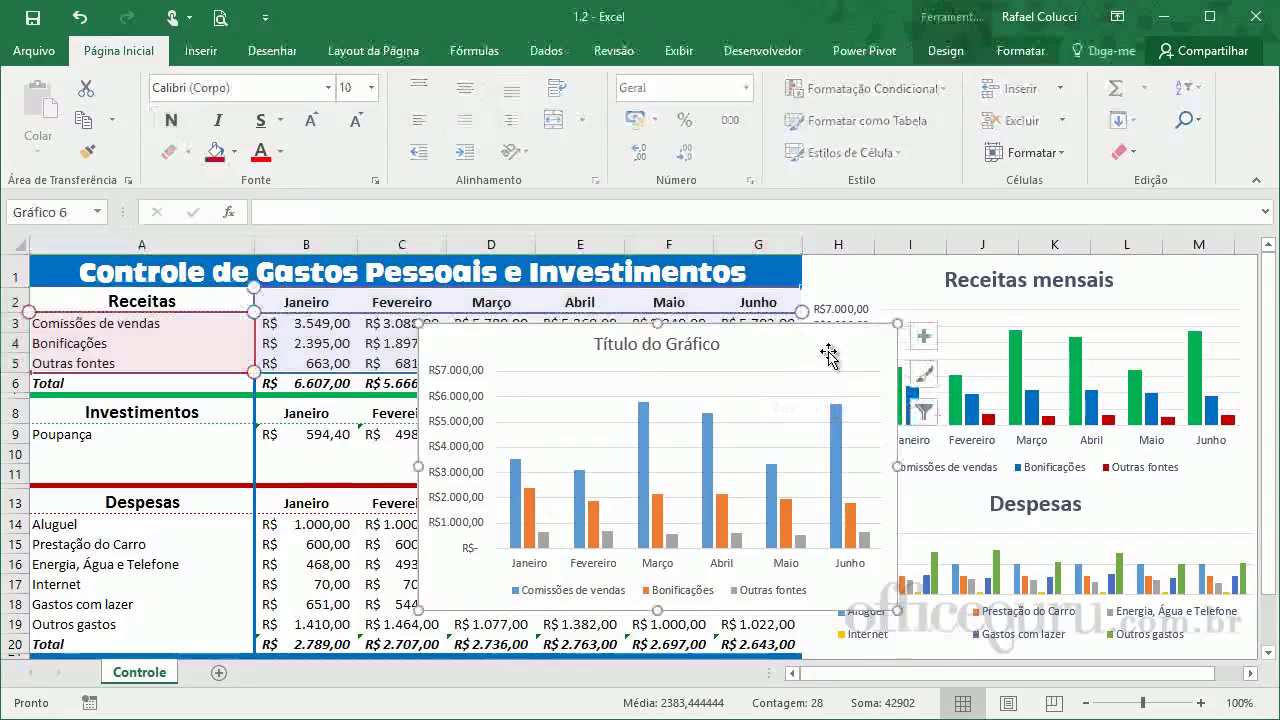
{"action": "left_click_drag", "start_coordinate": [829, 351], "coordinate": [777, 334]}
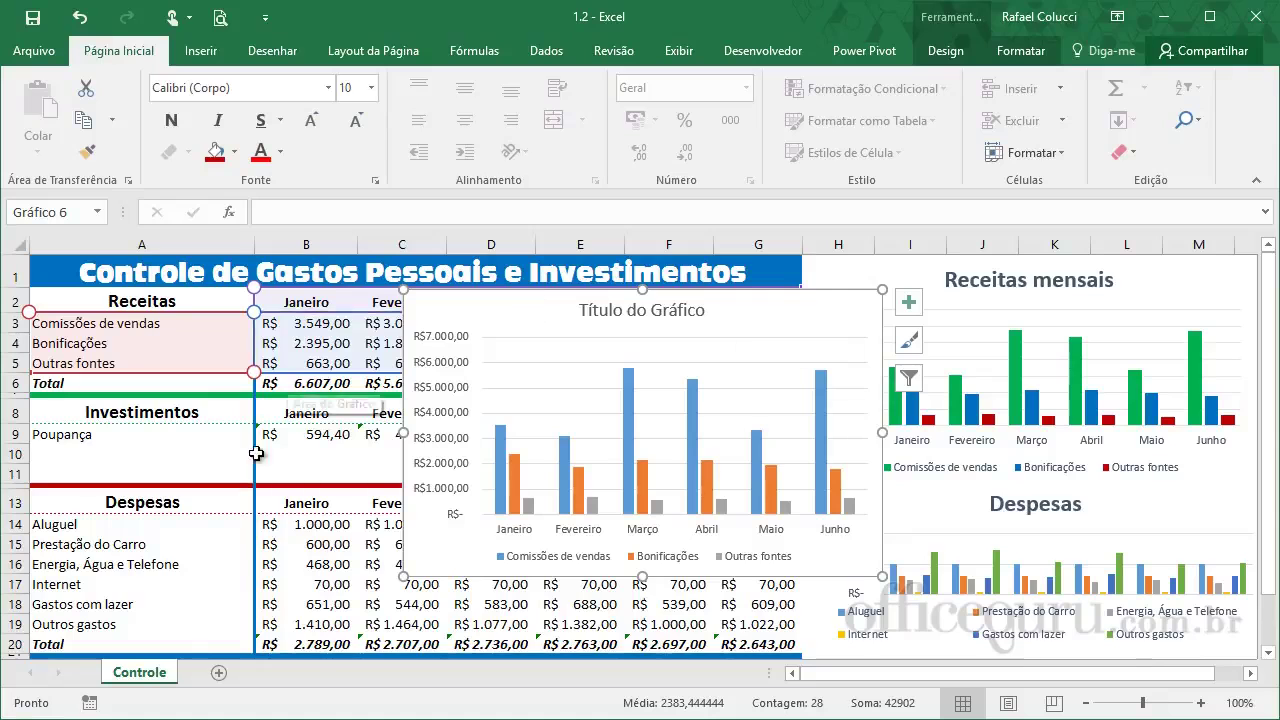
{"action": "right_click", "coordinate": [790, 324]}
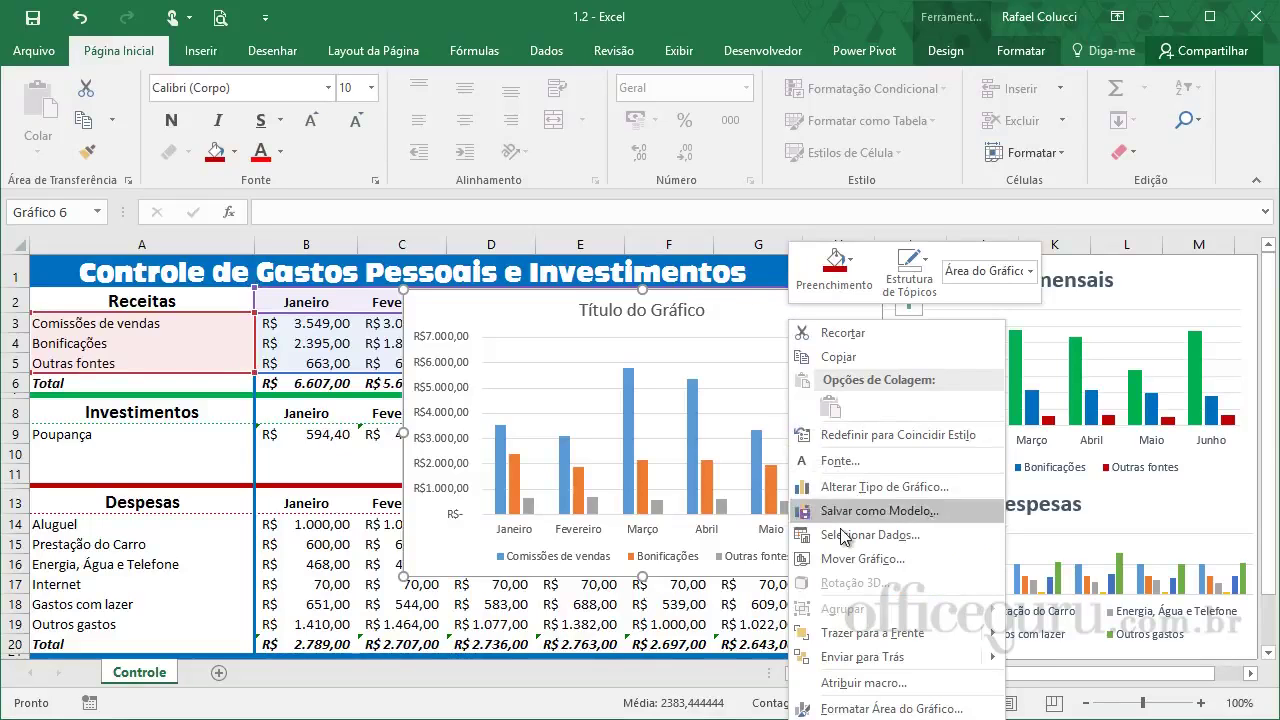
{"action": "left_click", "coordinate": [856, 559]}
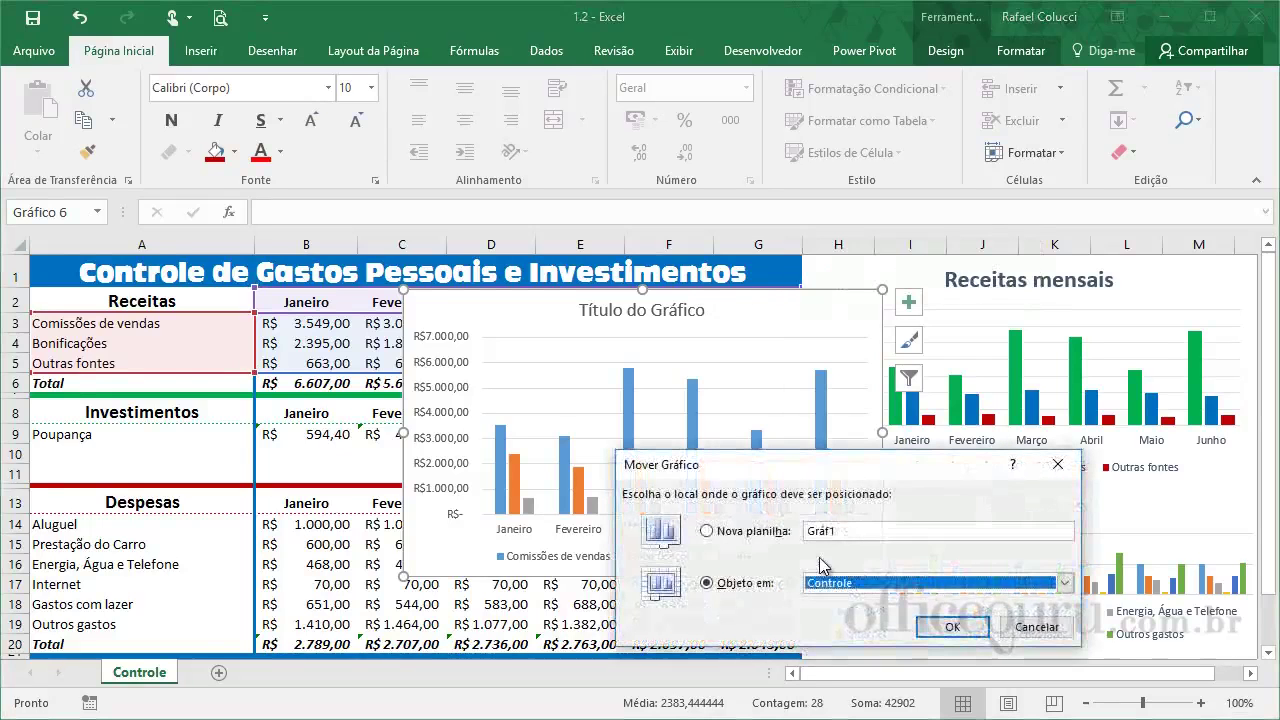
{"action": "left_click", "coordinate": [745, 538]}
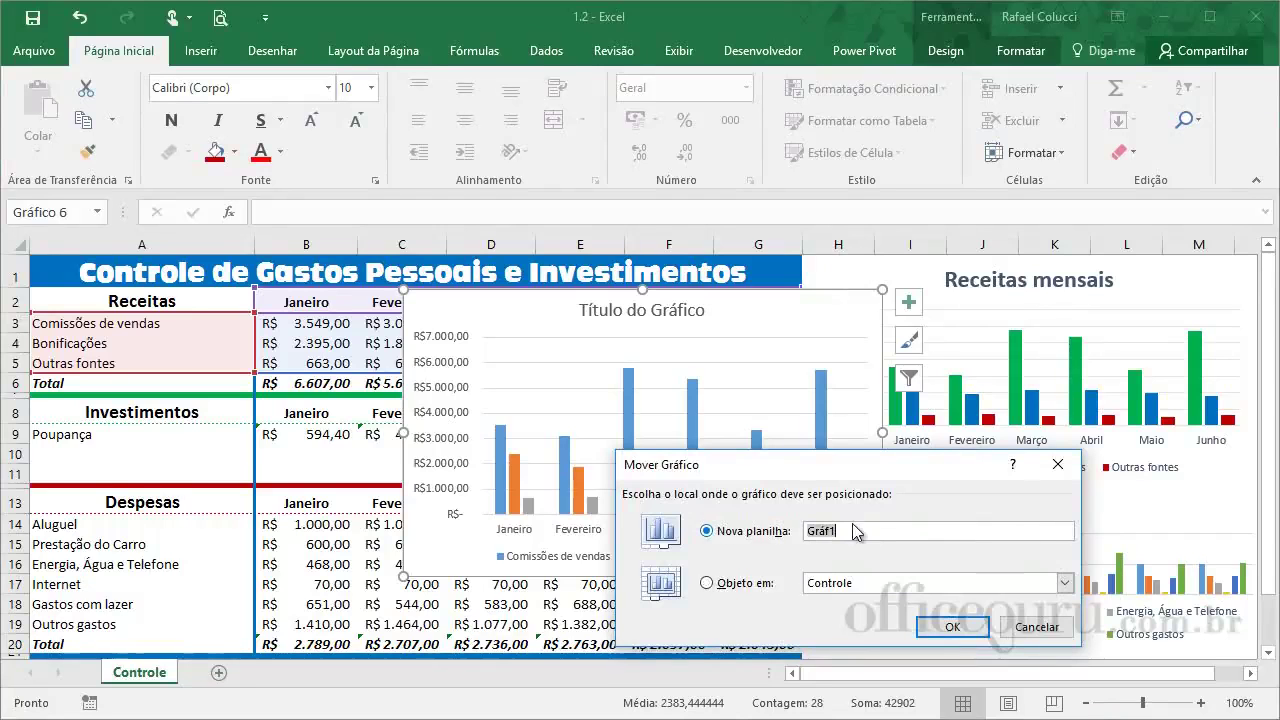
{"action": "type", "text": "Gráfico"}
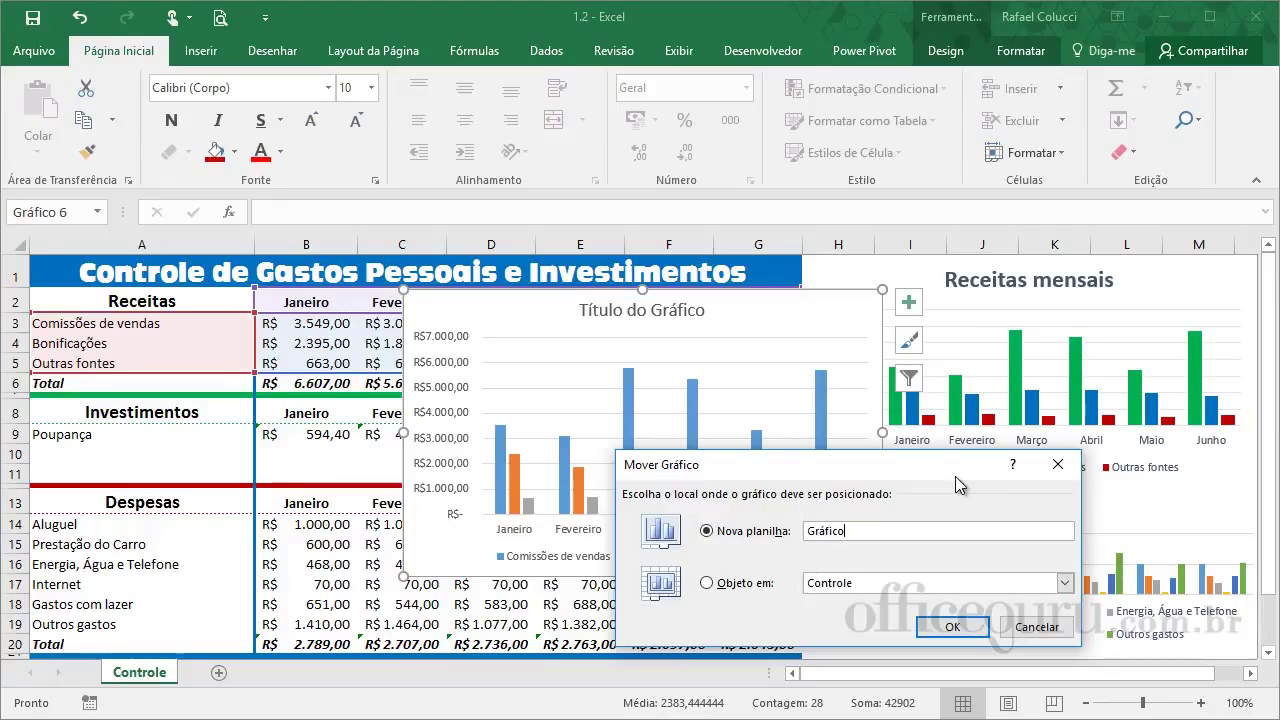
{"action": "left_click", "coordinate": [947, 628]}
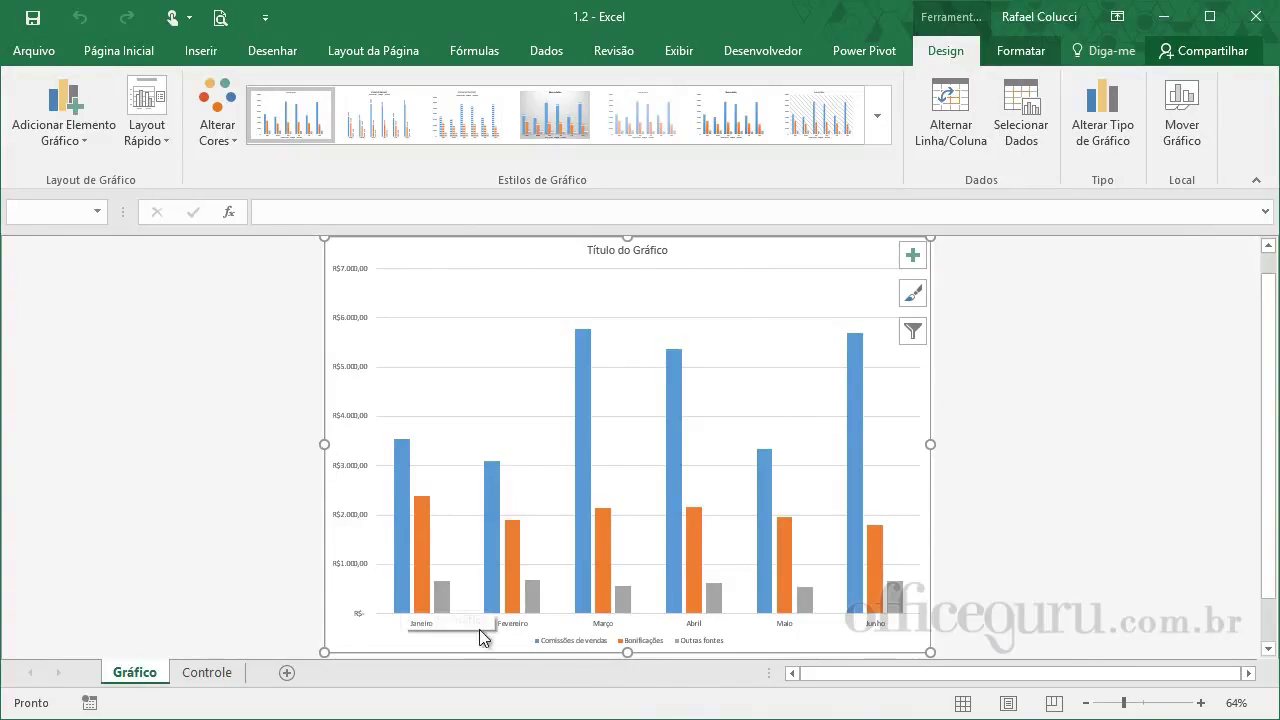
{"action": "left_click", "coordinate": [1104, 415]}
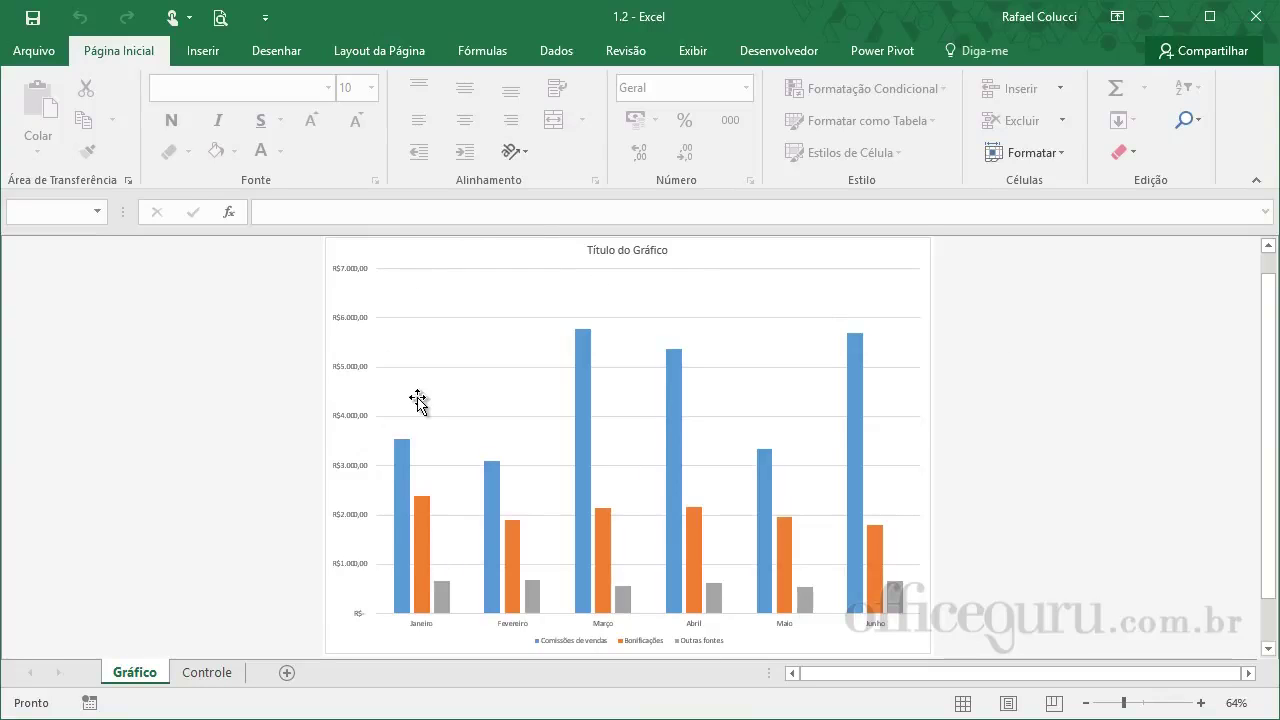
Enlarge the chart title's font to size 28.
{"action": "left_click", "coordinate": [630, 256]}
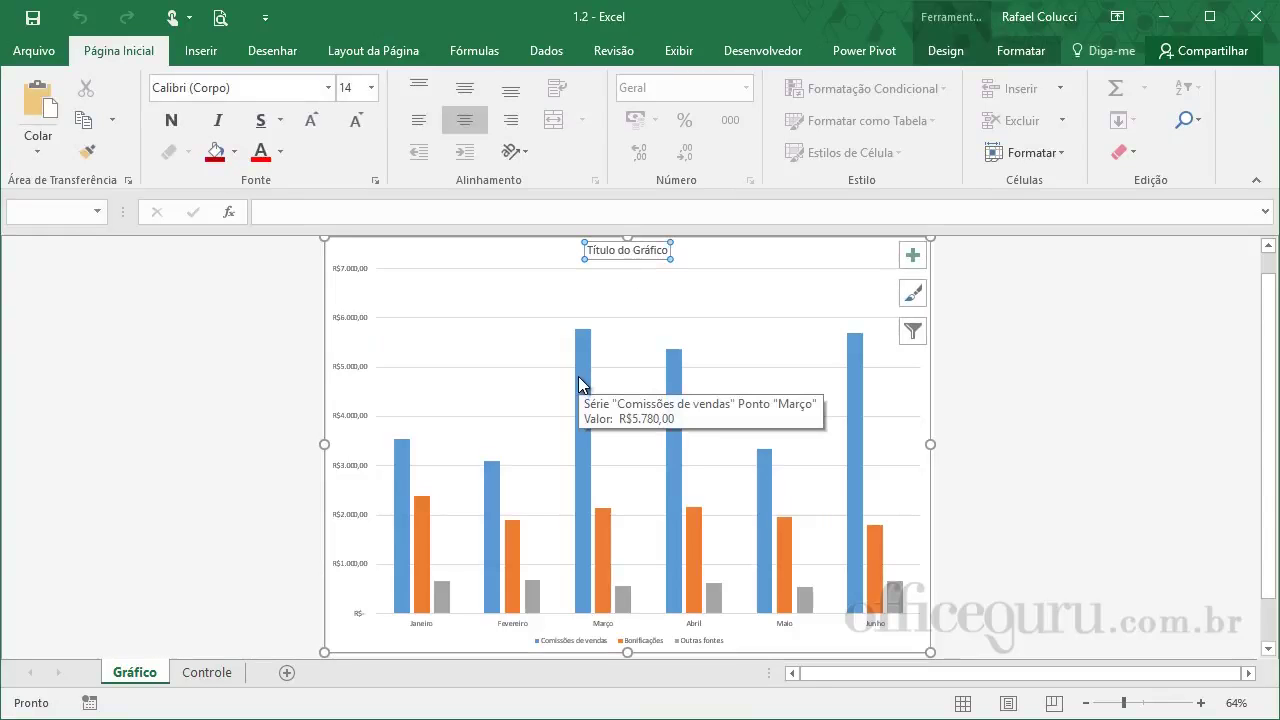
{"action": "left_click", "coordinate": [303, 131]}
{"action": "left_click", "coordinate": [303, 131]}
{"action": "left_click", "coordinate": [303, 131]}
{"action": "left_click", "coordinate": [303, 131]}
{"action": "left_click", "coordinate": [303, 131]}
{"action": "left_click", "coordinate": [303, 131]}
{"action": "left_click", "coordinate": [303, 131]}
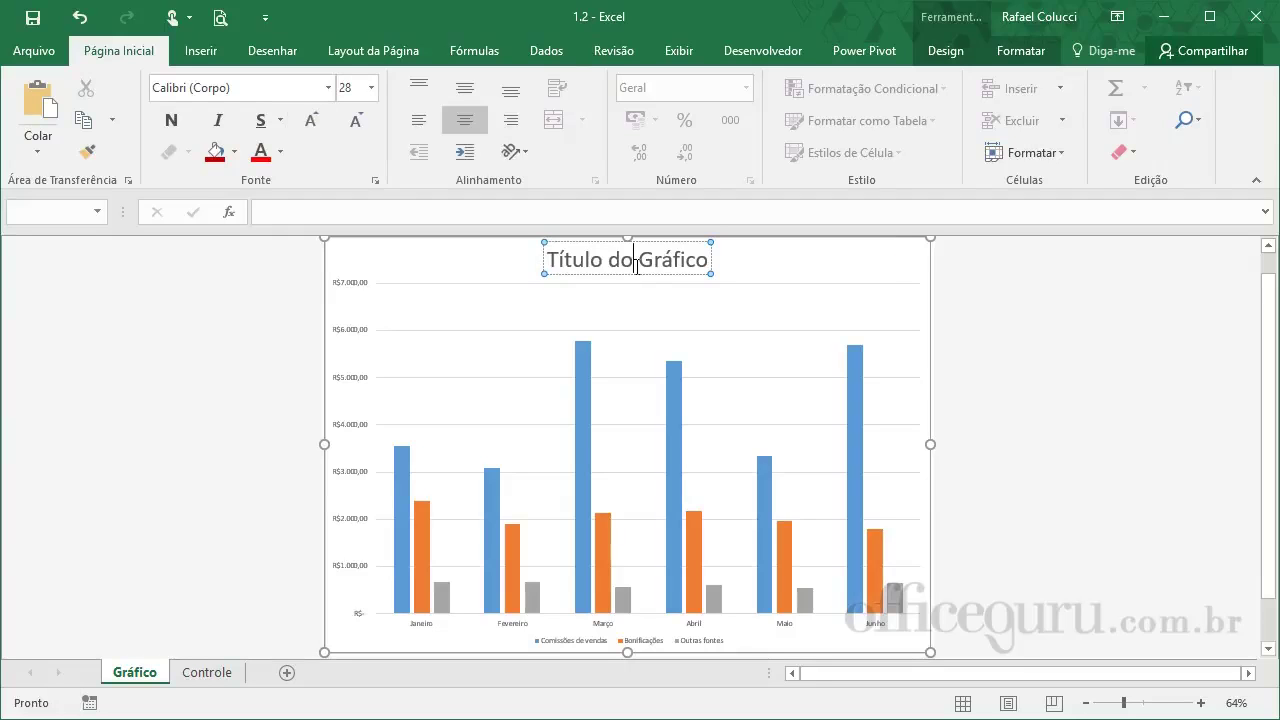
Replace the chart title's placeholder text with "Receitas Mensais".
{"action": "left_click_drag", "start_coordinate": [557, 255], "coordinate": [789, 265]}
{"action": "type", "text": "Re"}
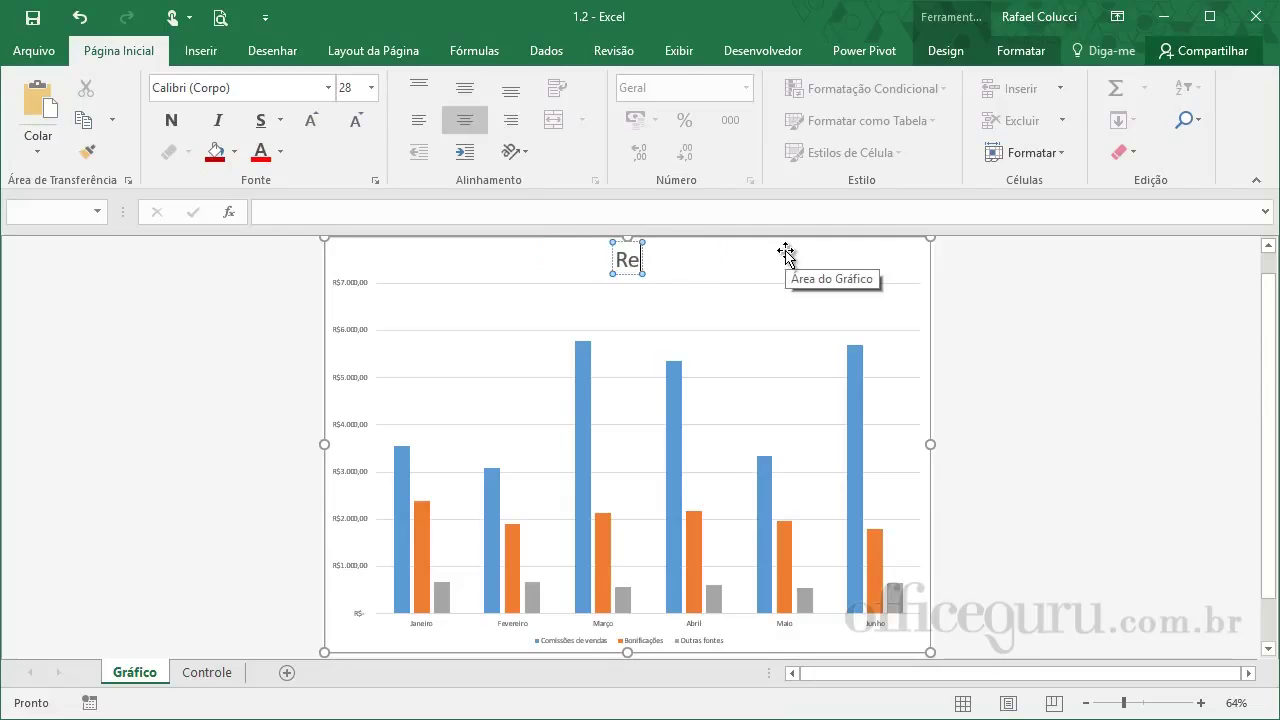
{"action": "type", "text": "ceitas Mensais"}
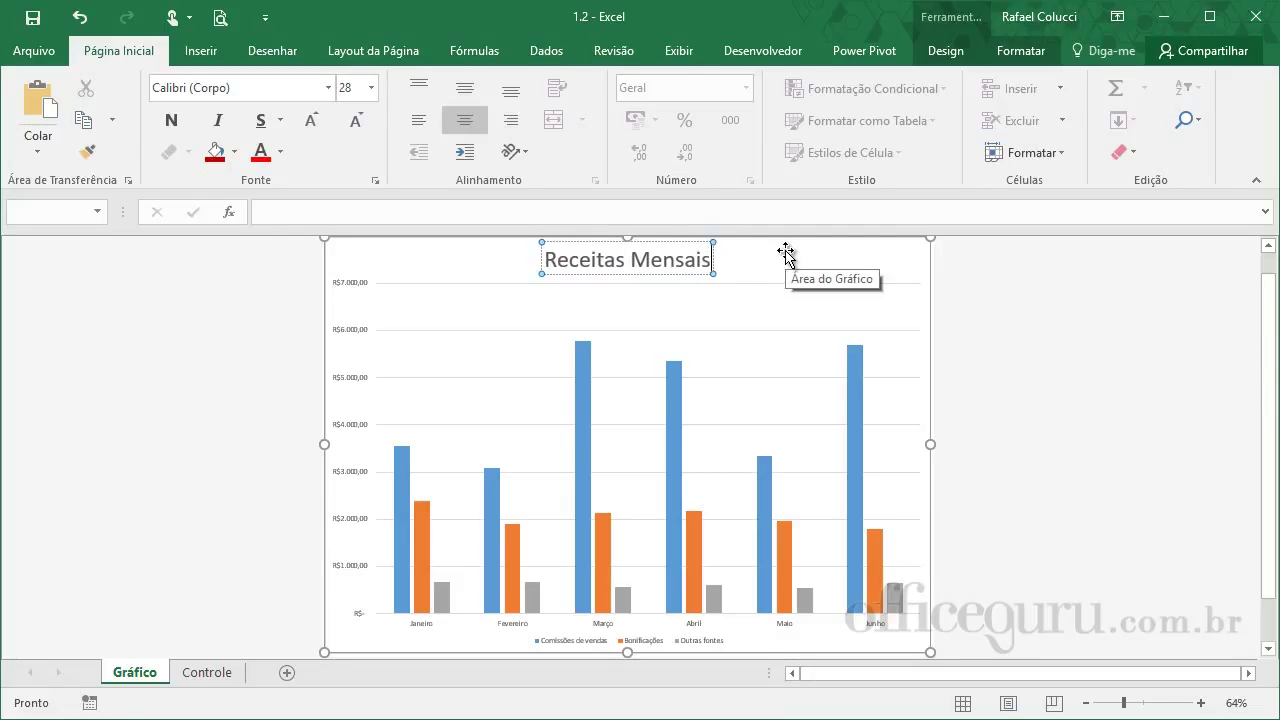
{"action": "left_click", "coordinate": [1023, 360]}
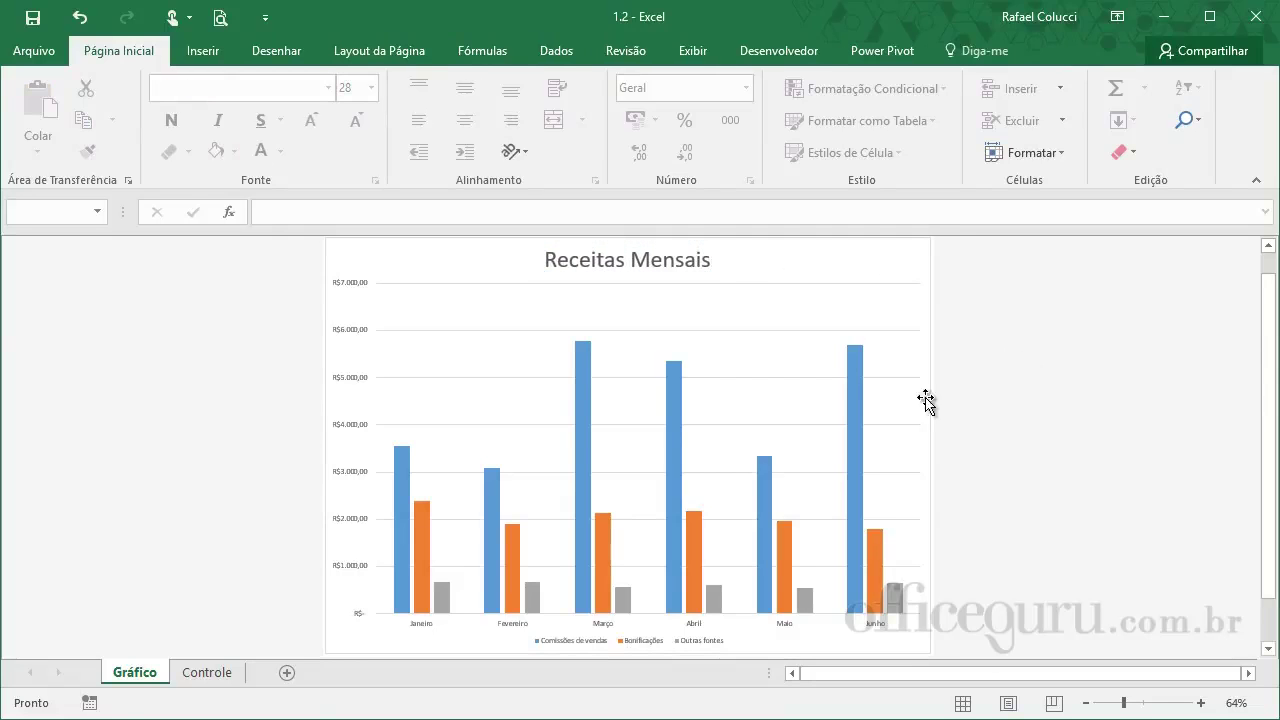
Enlarge the font of the currency labels on the chart's vertical axis to size 16.
{"action": "left_click", "coordinate": [353, 336]}
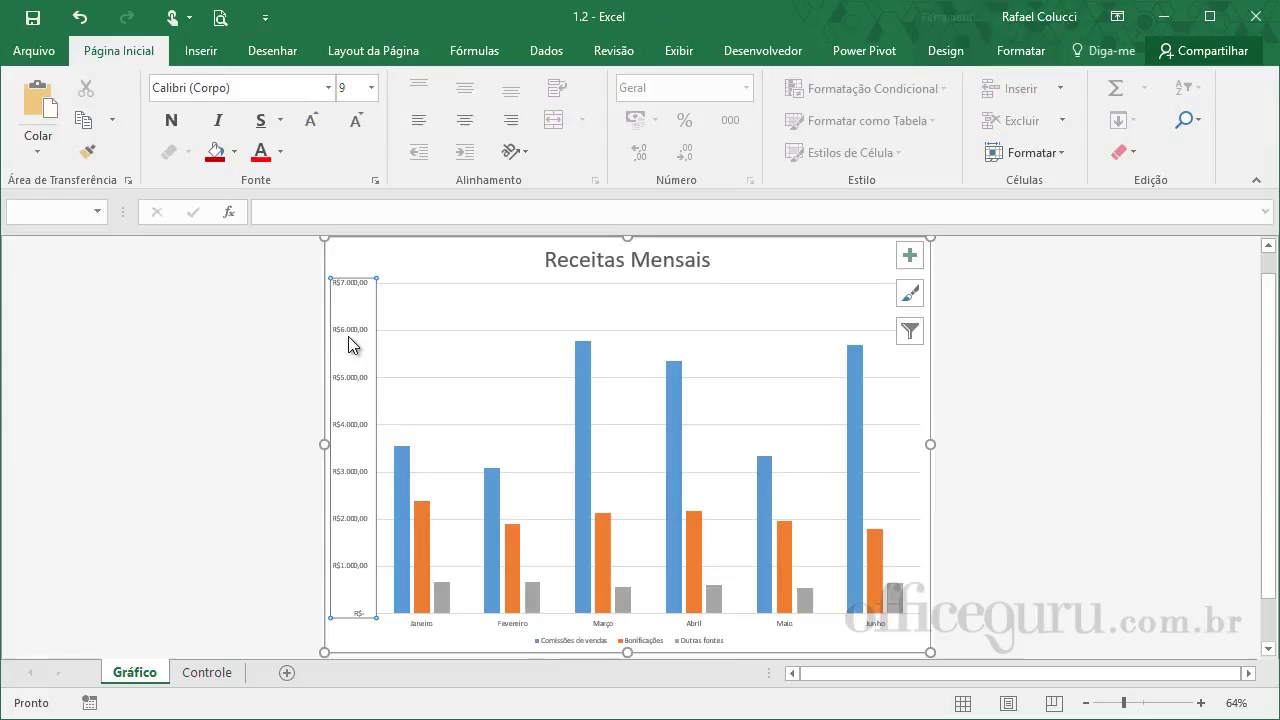
{"action": "left_click", "coordinate": [322, 116]}
{"action": "left_click", "coordinate": [322, 116]}
{"action": "left_click", "coordinate": [322, 116]}
{"action": "left_click", "coordinate": [322, 115]}
{"action": "left_click", "coordinate": [322, 115]}
{"action": "left_click", "coordinate": [322, 115]}
{"action": "left_click", "coordinate": [1106, 388]}
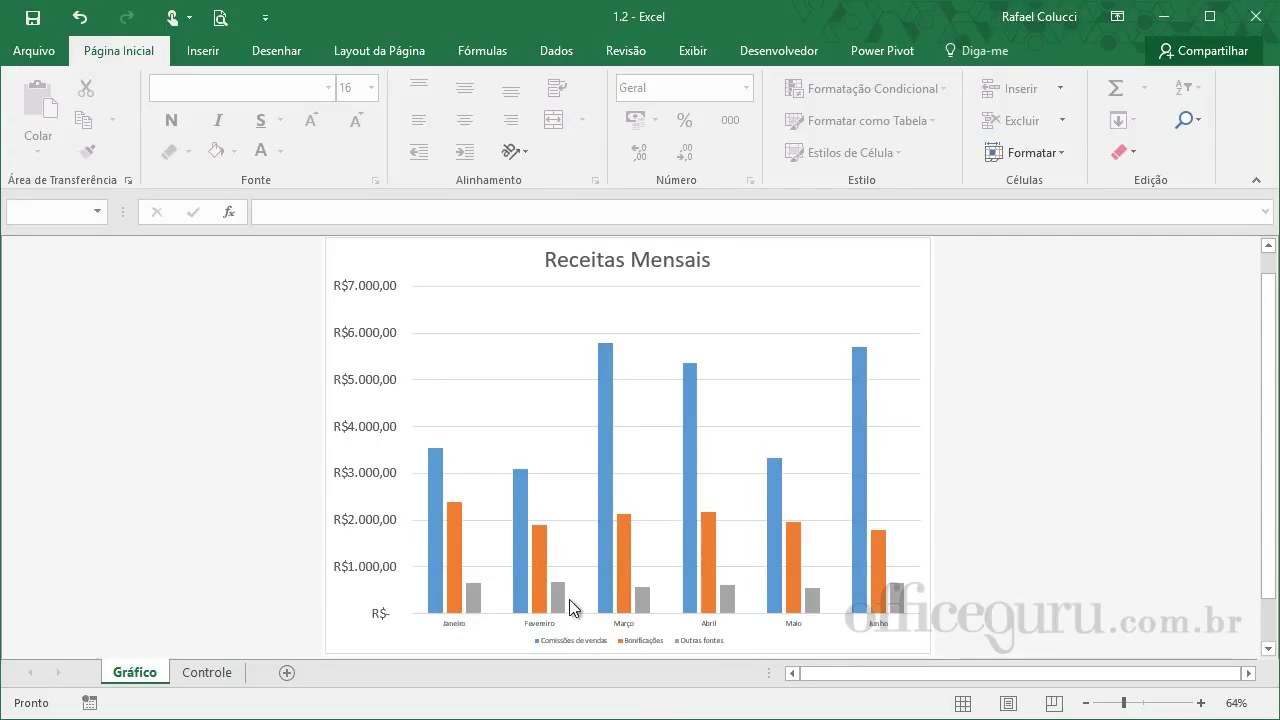
Enlarge the font of the month labels on the chart's horizontal axis to size 18.
{"action": "left_click", "coordinate": [549, 626]}
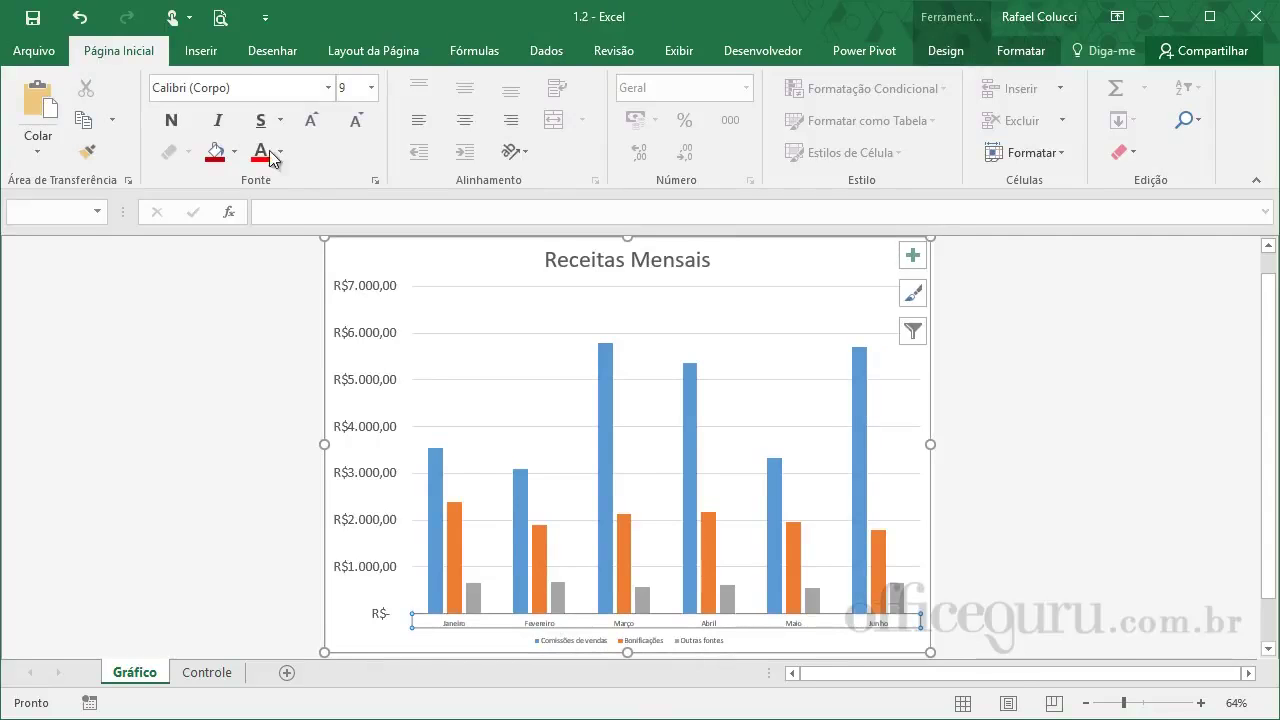
{"action": "left_click", "coordinate": [316, 126]}
{"action": "left_click", "coordinate": [316, 126]}
{"action": "left_click", "coordinate": [316, 126]}
{"action": "left_click", "coordinate": [316, 126]}
{"action": "left_click", "coordinate": [316, 126]}
{"action": "left_click", "coordinate": [316, 126]}
{"action": "left_click", "coordinate": [316, 126]}
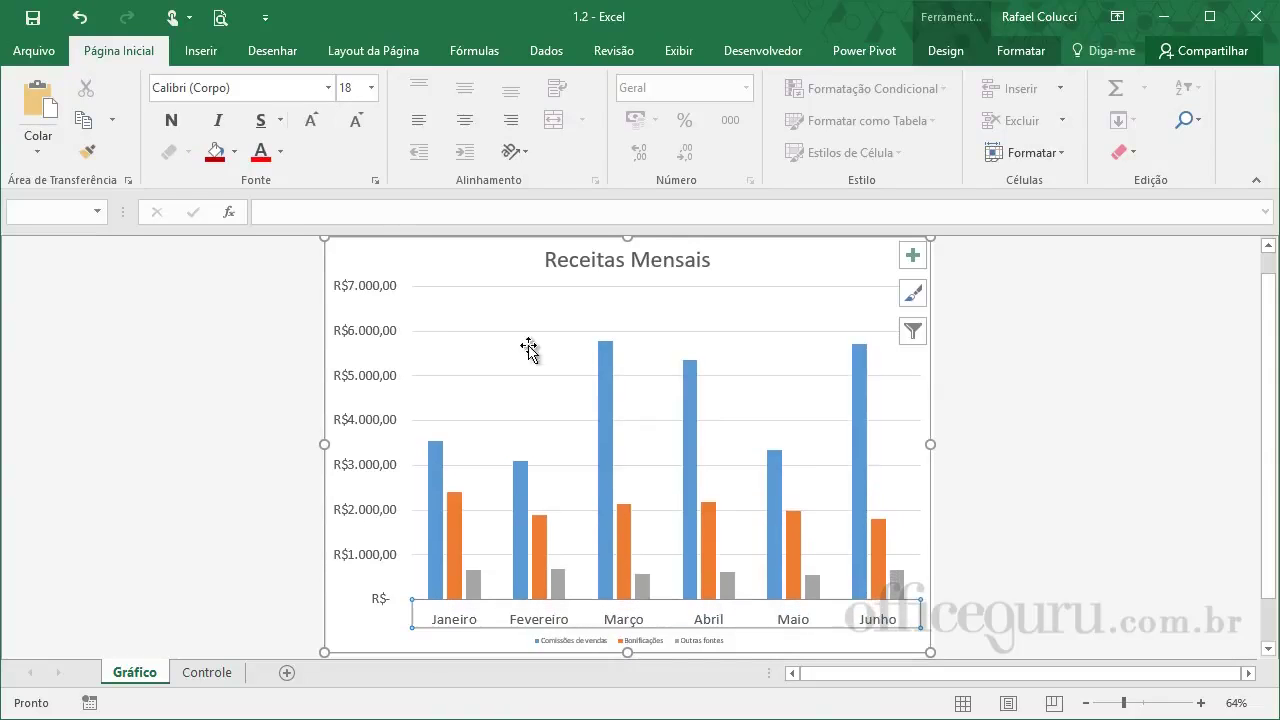
Enlarge the font of the chart's legend to size 16.
{"action": "left_click", "coordinate": [590, 647]}
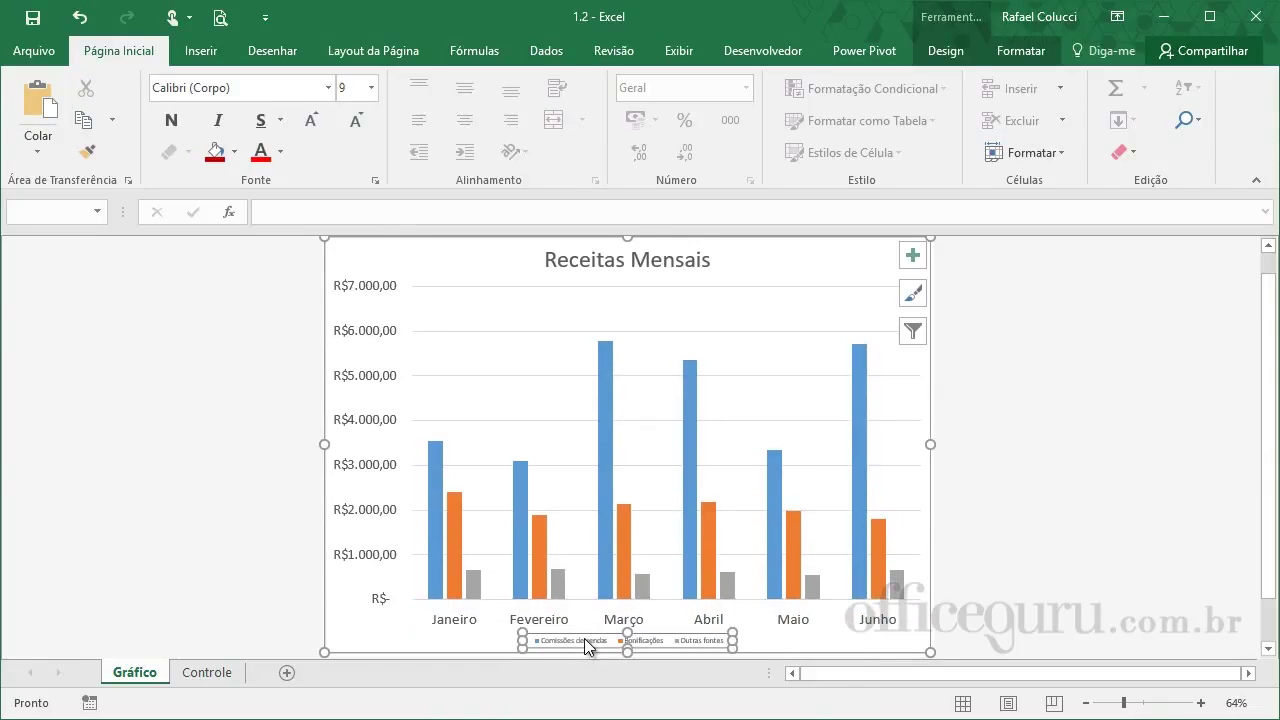
{"action": "left_click", "coordinate": [316, 126]}
{"action": "left_click", "coordinate": [316, 126]}
{"action": "left_click", "coordinate": [316, 126]}
{"action": "left_click", "coordinate": [316, 126]}
{"action": "left_click", "coordinate": [316, 126]}
{"action": "left_click", "coordinate": [316, 126]}
{"action": "left_click", "coordinate": [1044, 405]}
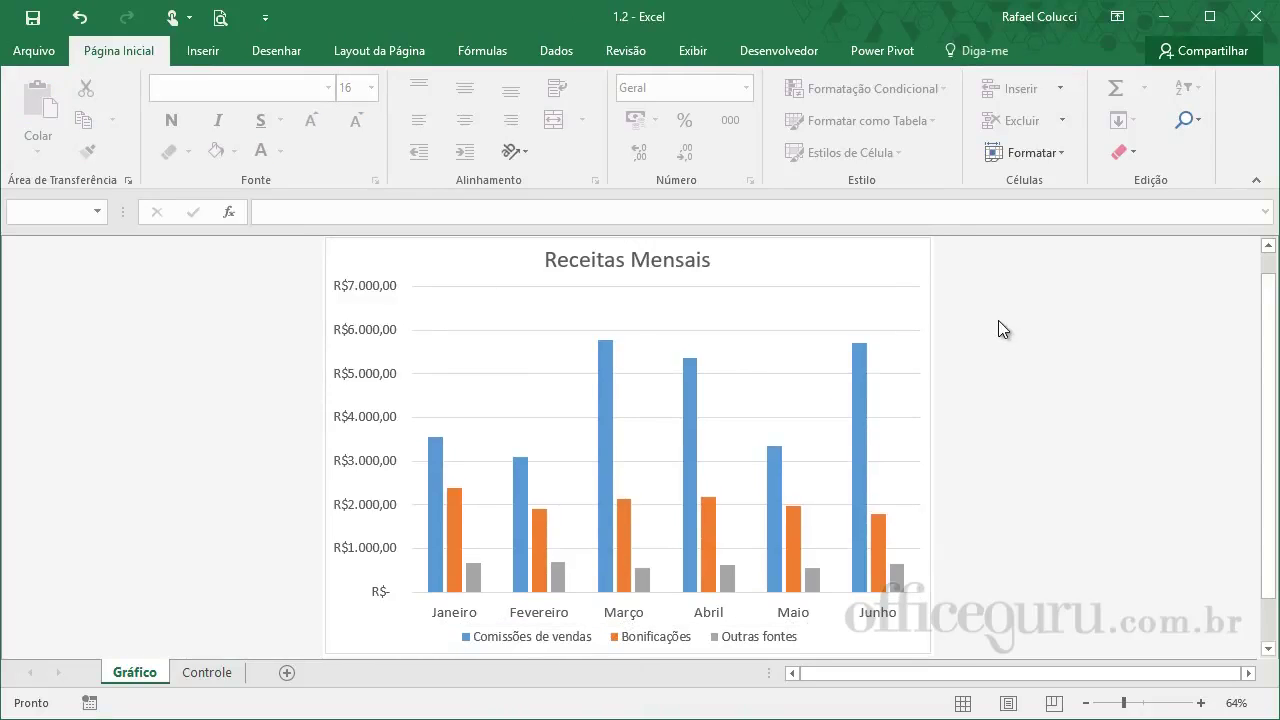
Enlarge the font of the chart title "Receitas Mensais" to size 36.
{"action": "left_click", "coordinate": [632, 266]}
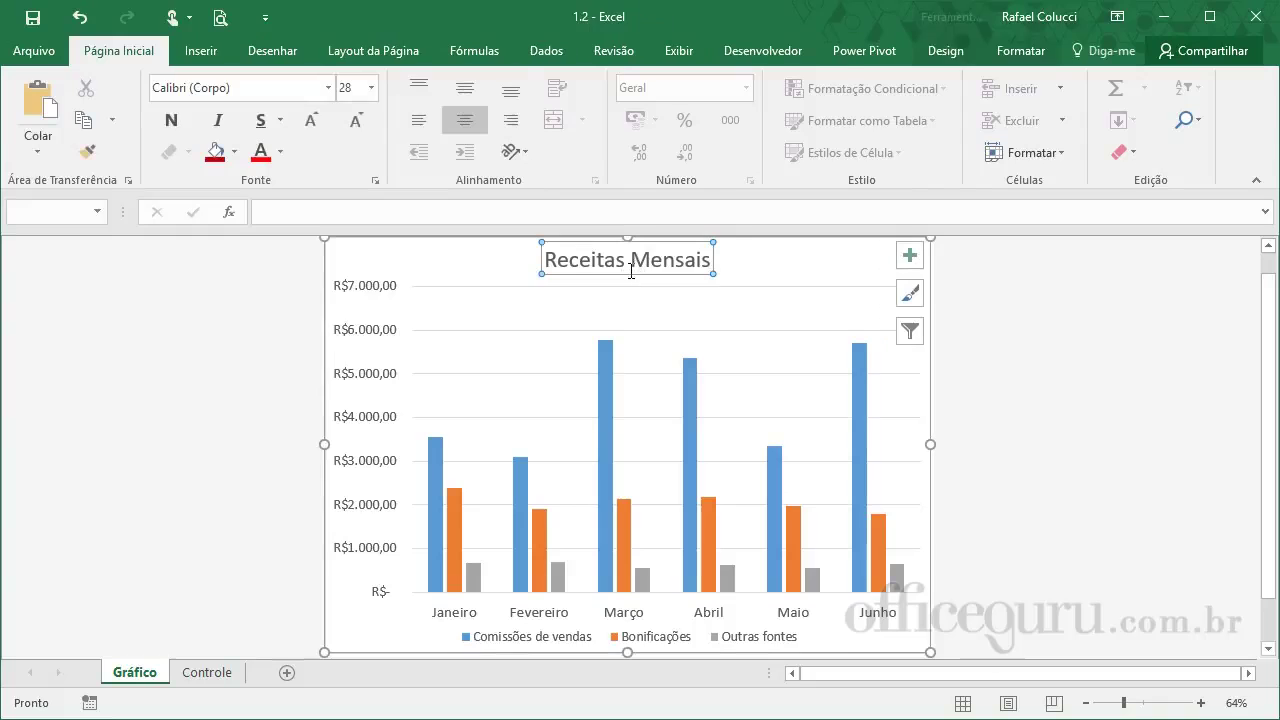
{"action": "left_click", "coordinate": [320, 128]}
{"action": "left_click", "coordinate": [1058, 405]}
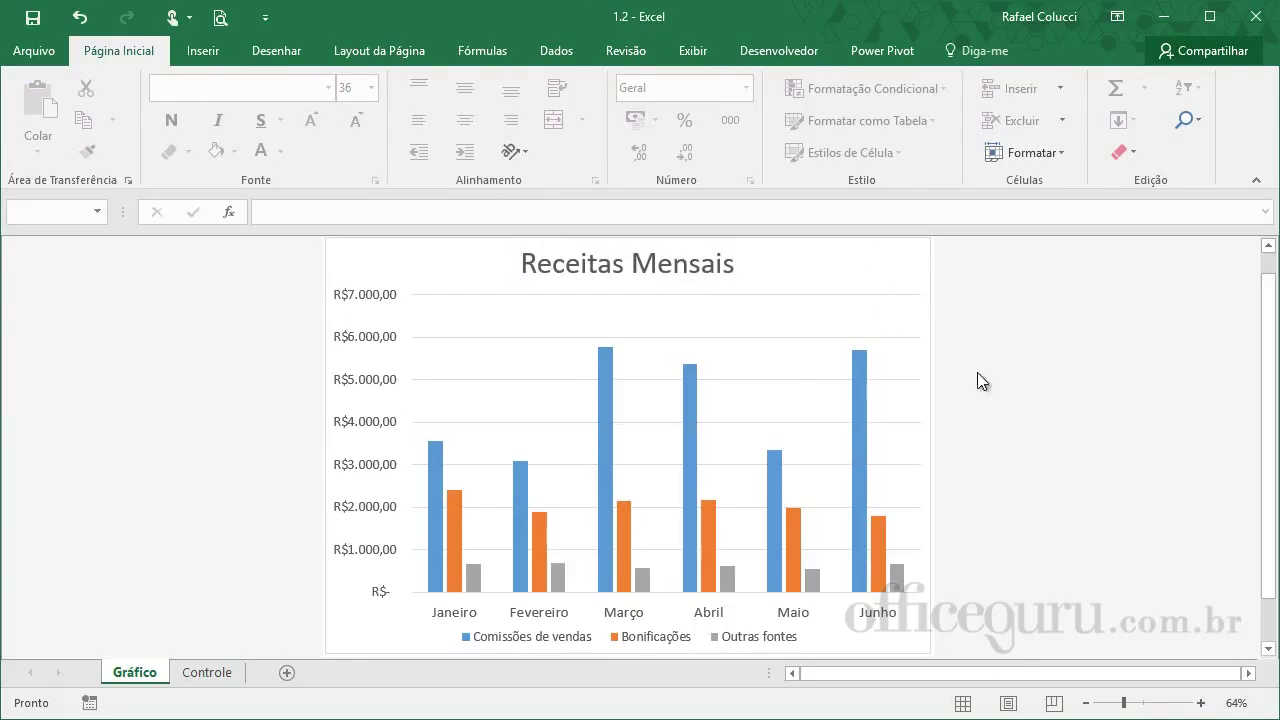
Change the full text of the chart title "Receitas Mensais" to the Ackbar font and colour it red.
{"action": "left_click", "coordinate": [711, 279]}
{"action": "left_click", "coordinate": [707, 281]}
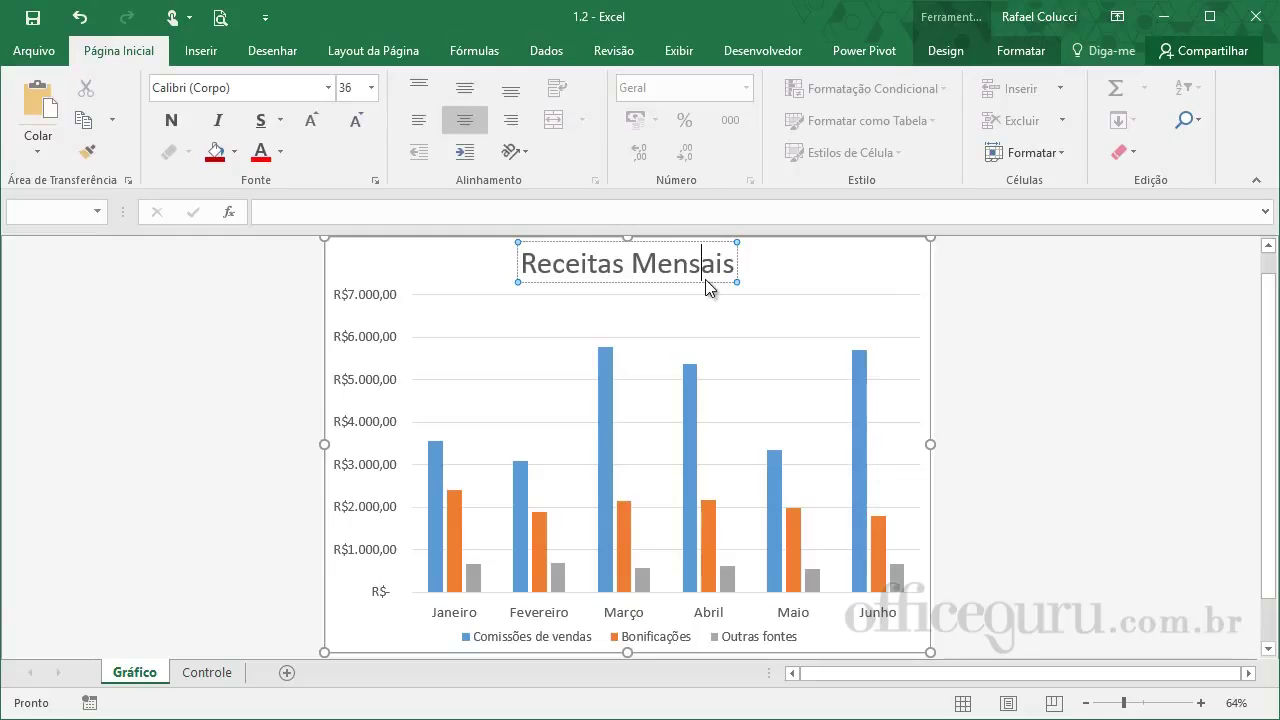
{"action": "left_click", "coordinate": [541, 242]}
{"action": "triple_click", "coordinate": [545, 262]}
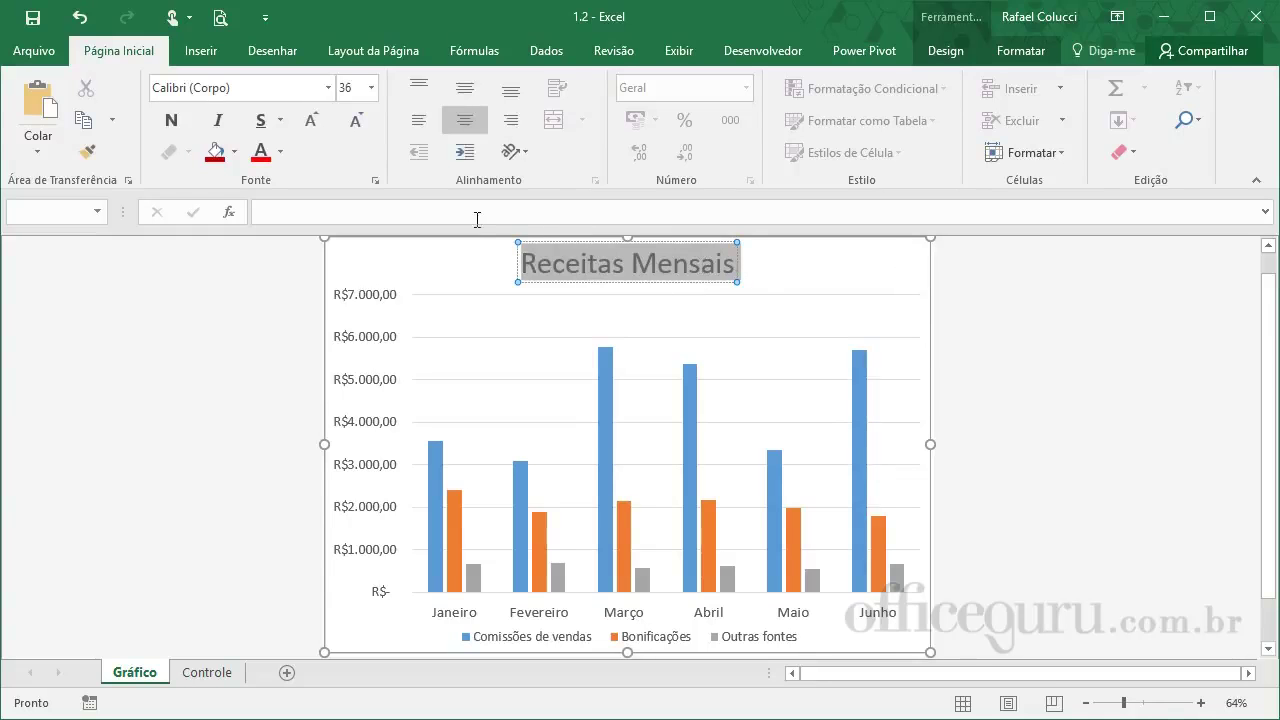
{"action": "left_click", "coordinate": [328, 88]}
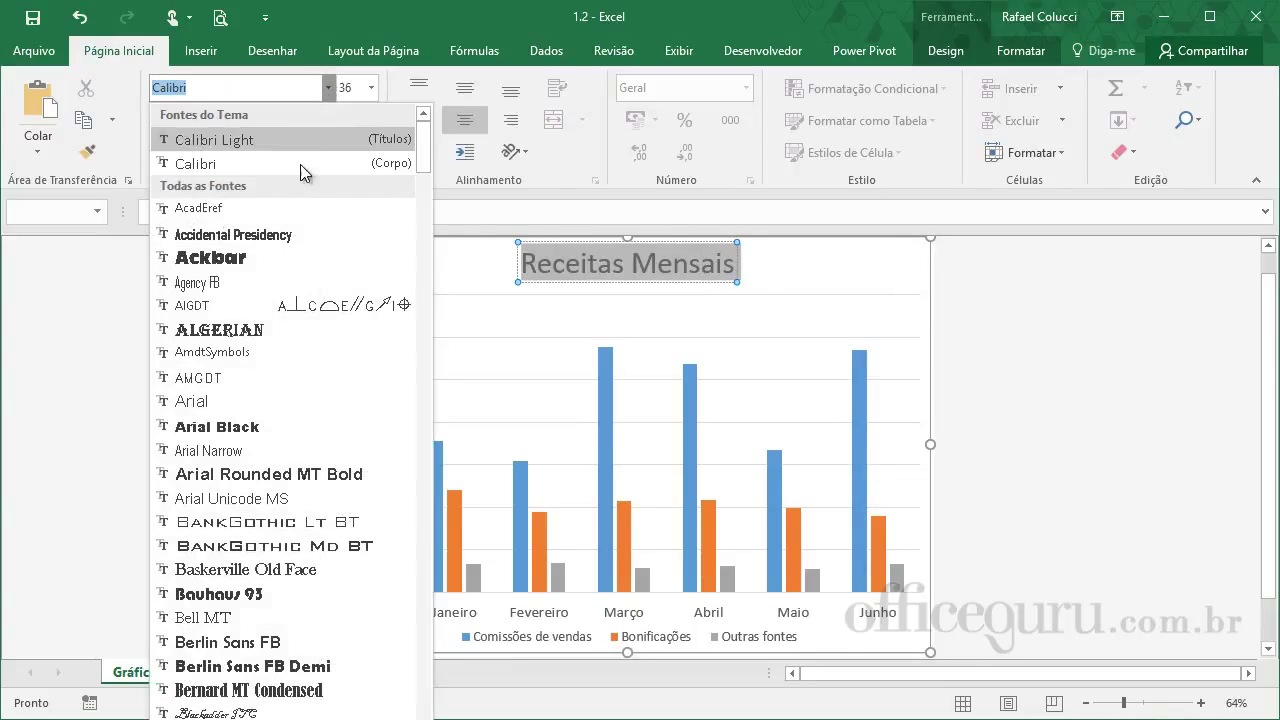
{"action": "left_click", "coordinate": [283, 262]}
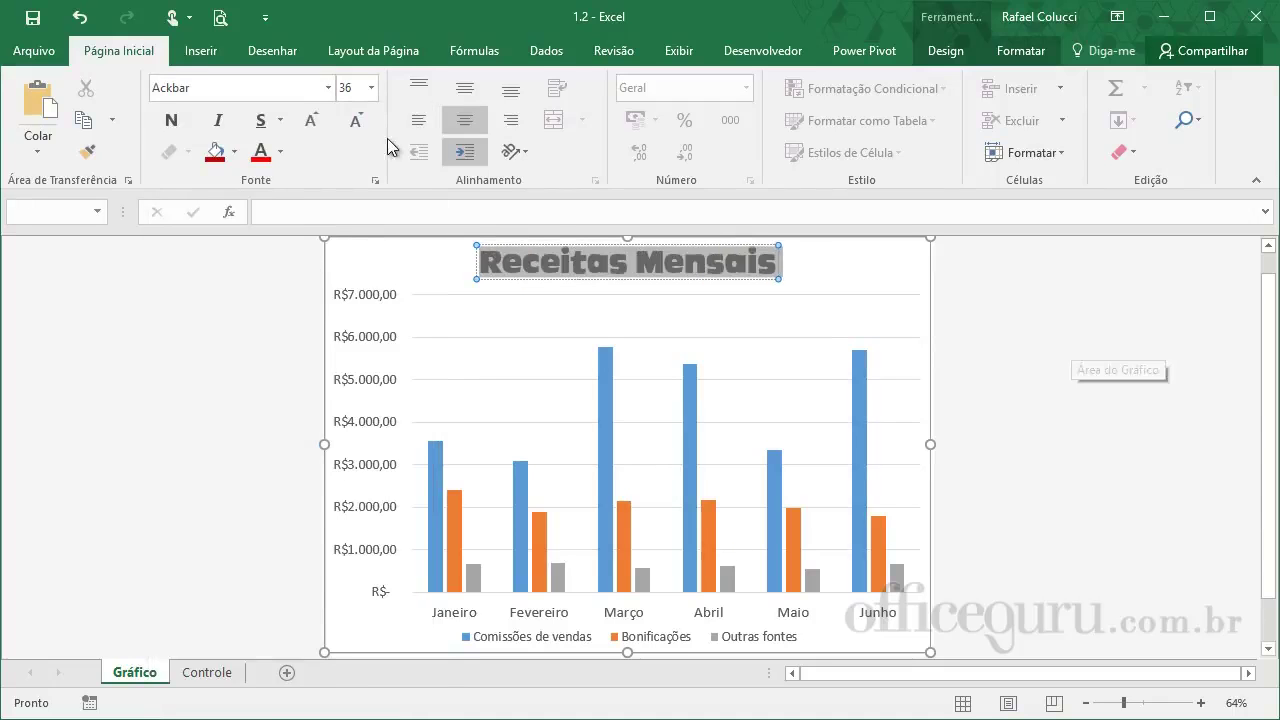
{"action": "left_click", "coordinate": [266, 156]}
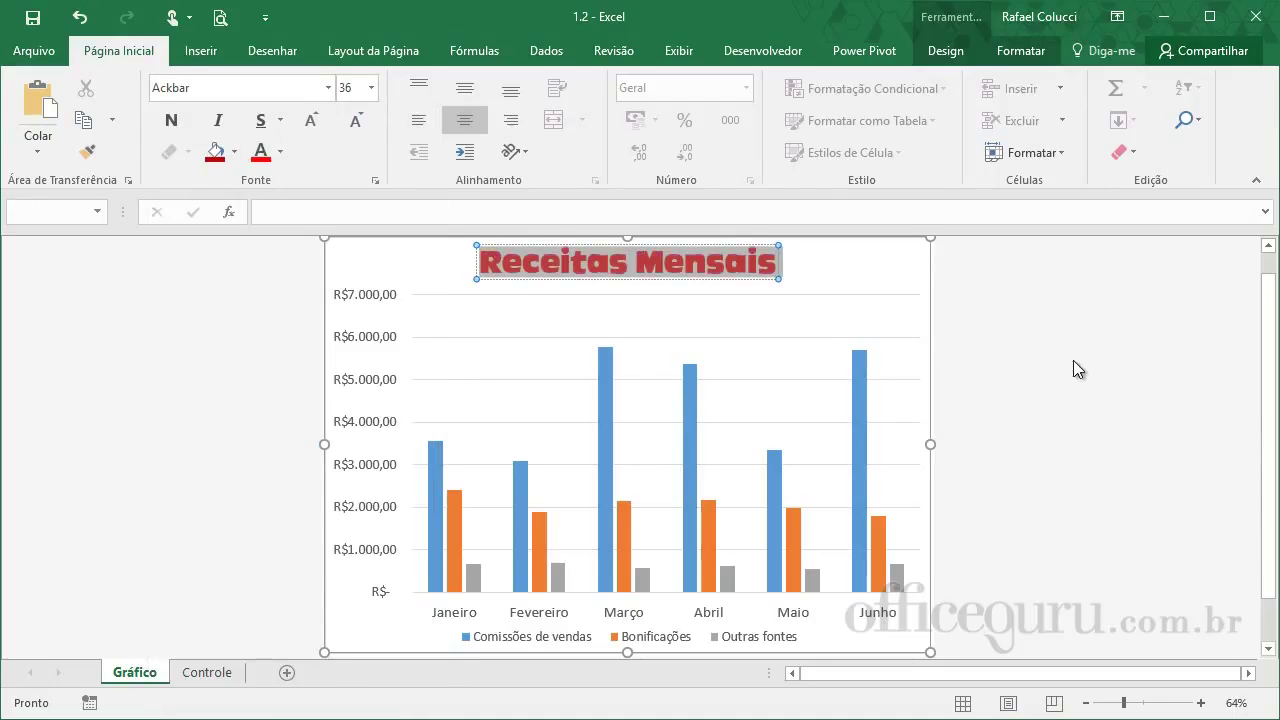
{"action": "left_click", "coordinate": [1072, 364]}
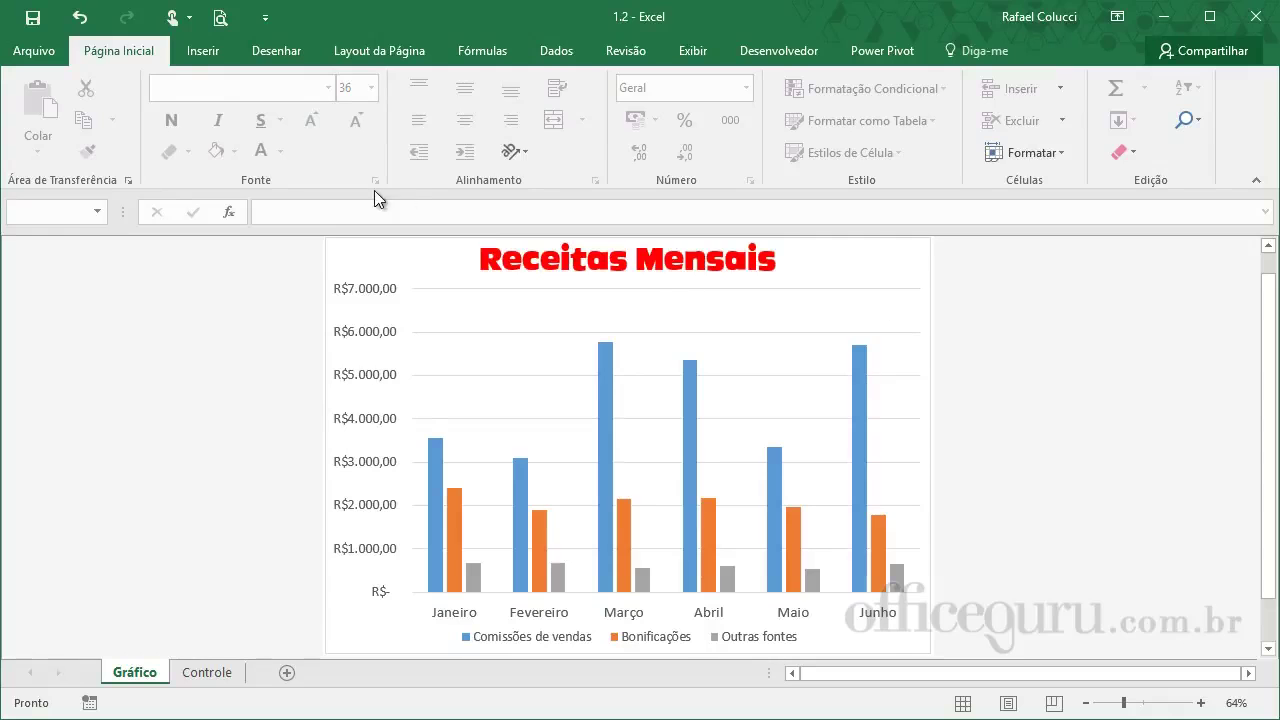